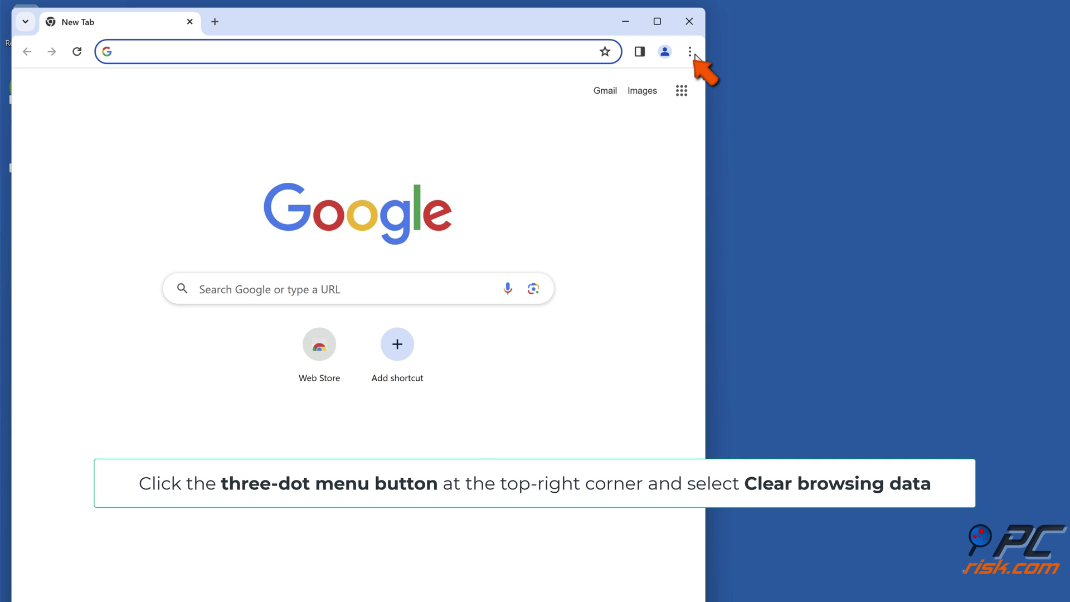
- Clear Chrome's browsing history, download history, cookies and cached files for All time
{"action": "left_click", "coordinate": [691, 51]}
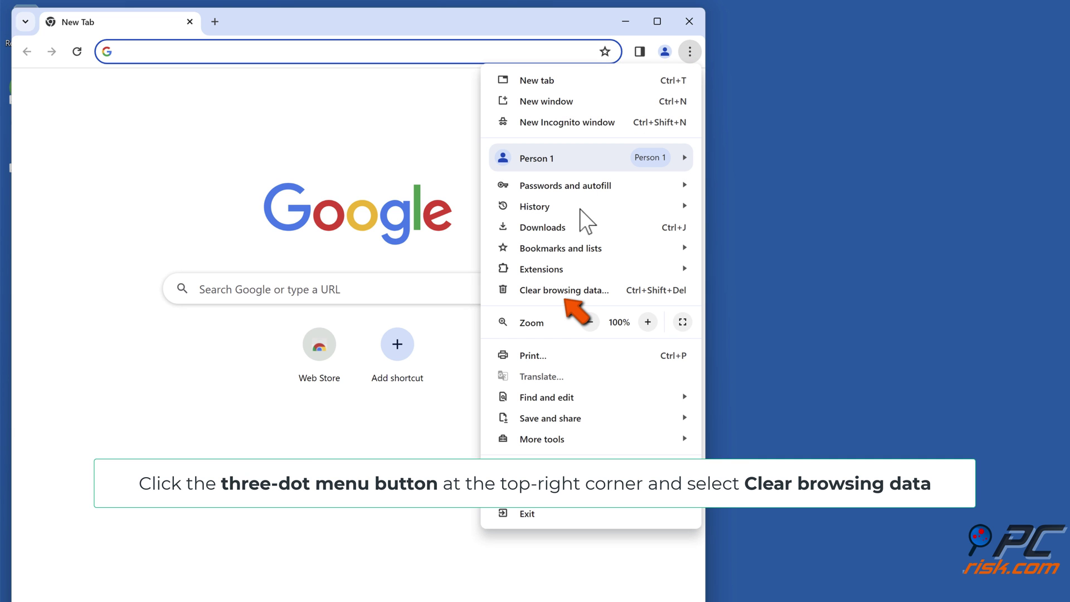
{"action": "left_click", "coordinate": [560, 297]}
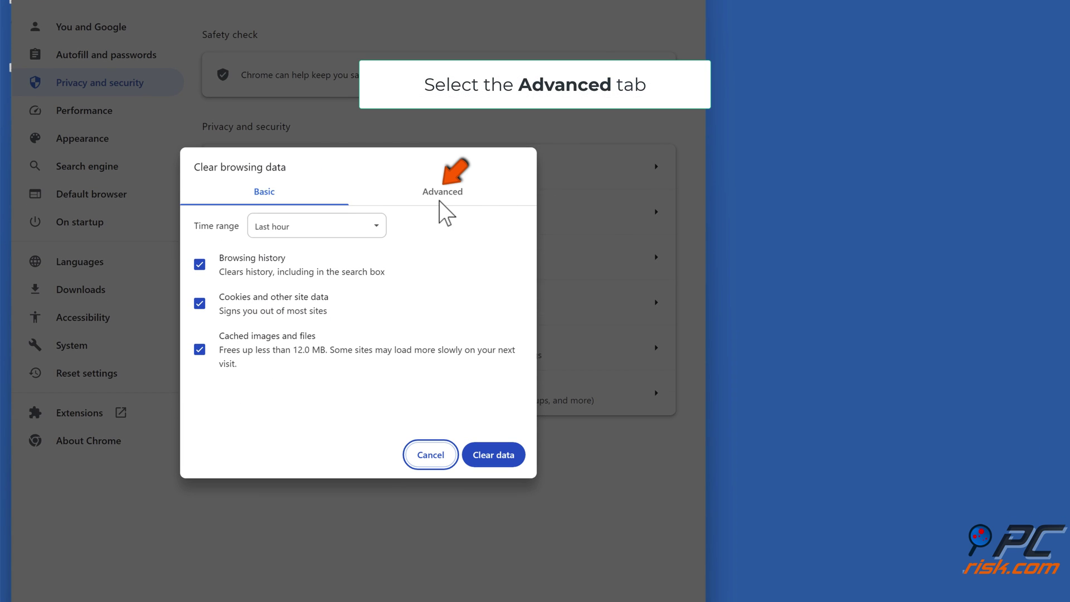
{"action": "left_click", "coordinate": [439, 203]}
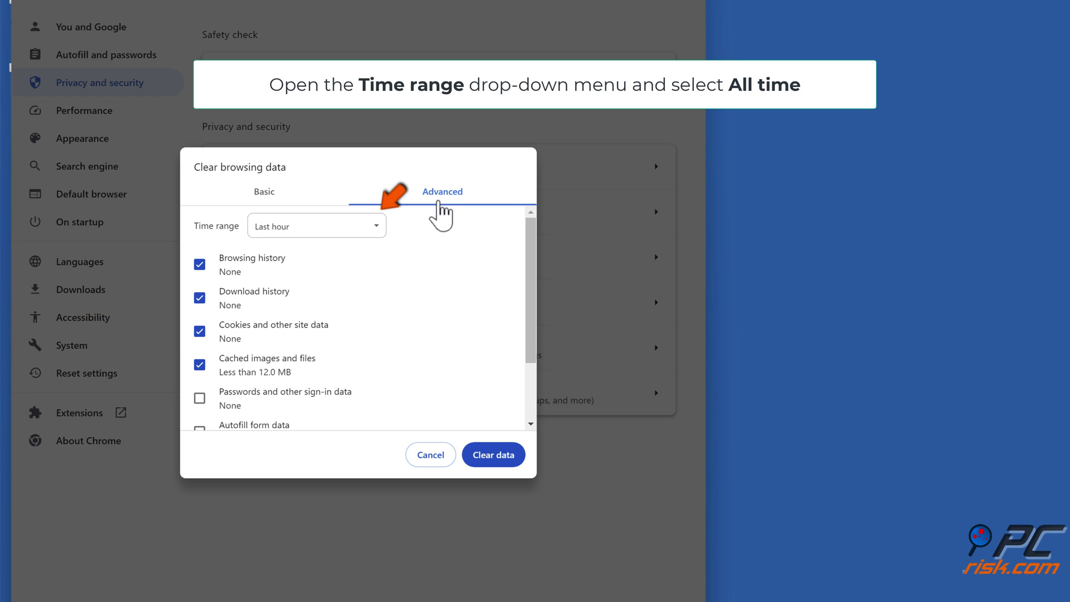
{"action": "left_click", "coordinate": [379, 228]}
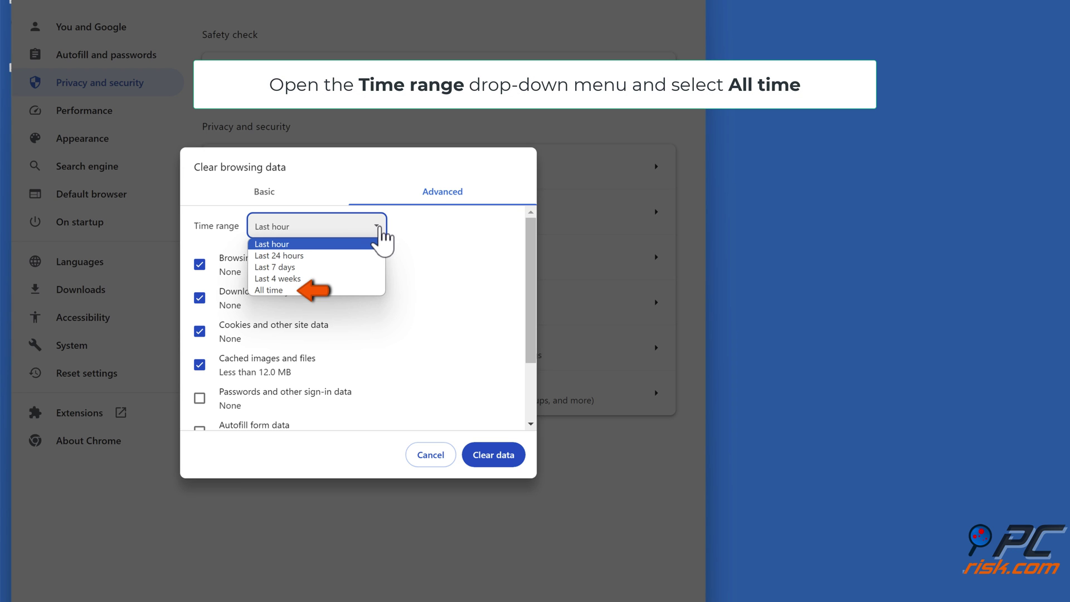
{"action": "left_click", "coordinate": [291, 290]}
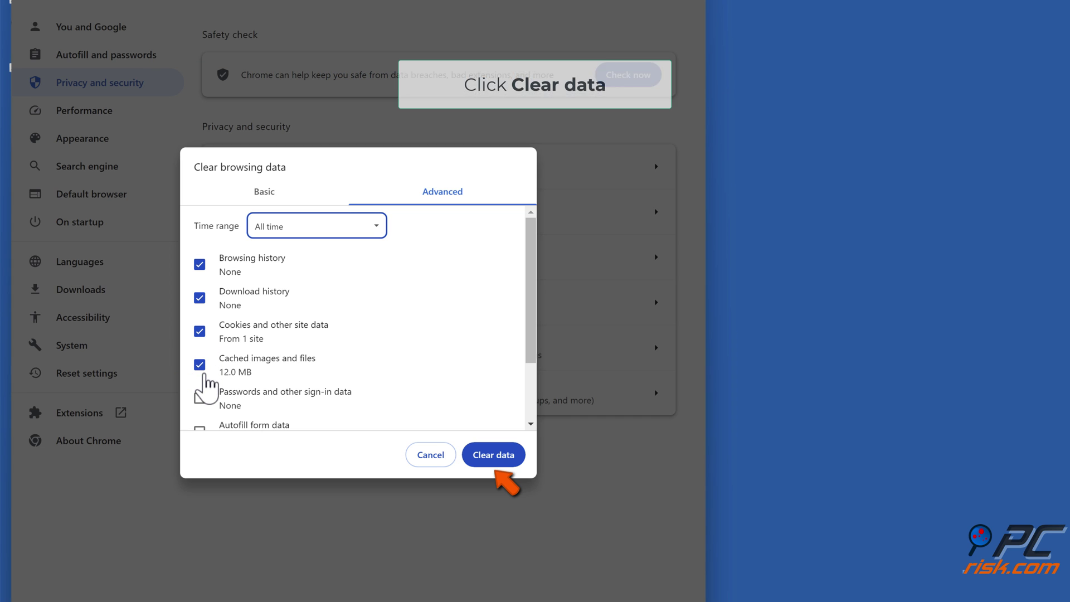
{"action": "left_click", "coordinate": [494, 456]}
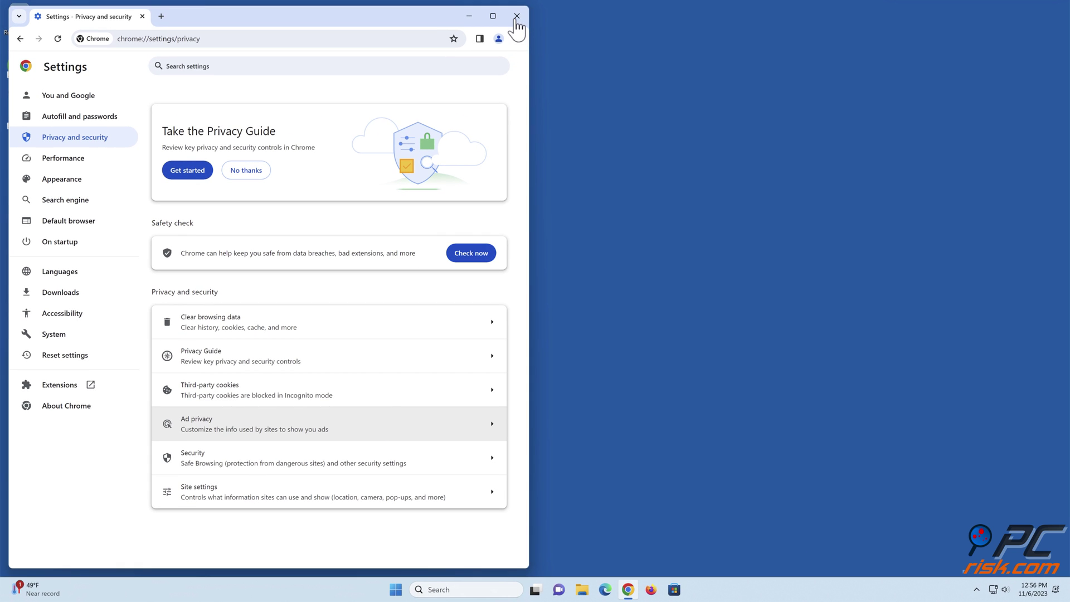
- Close Chrome and launch Firefox from the taskbar
{"action": "left_click", "coordinate": [516, 17]}
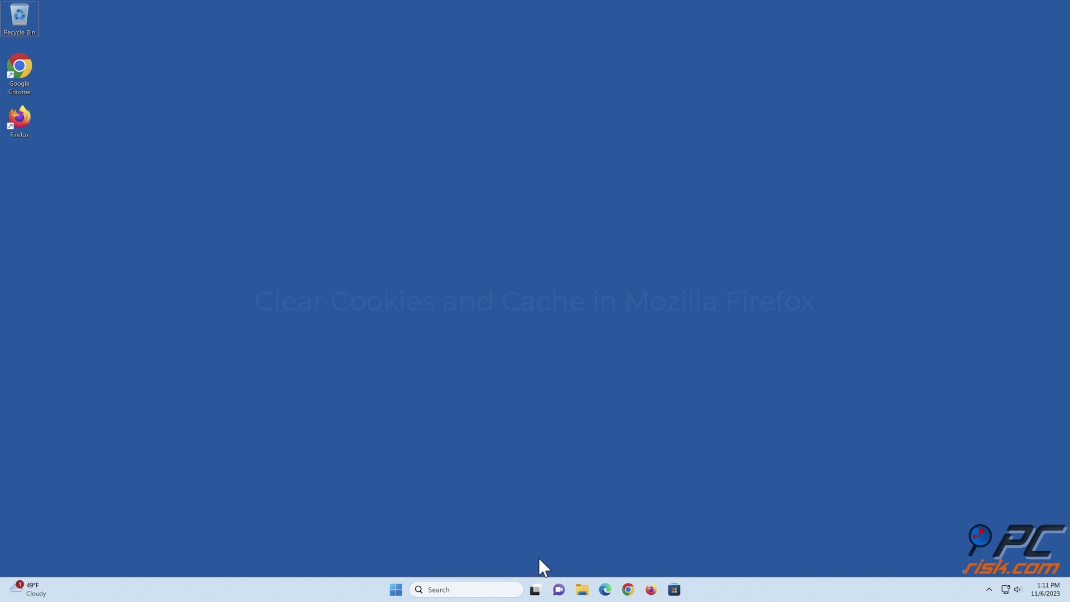
{"action": "left_click", "coordinate": [649, 589]}
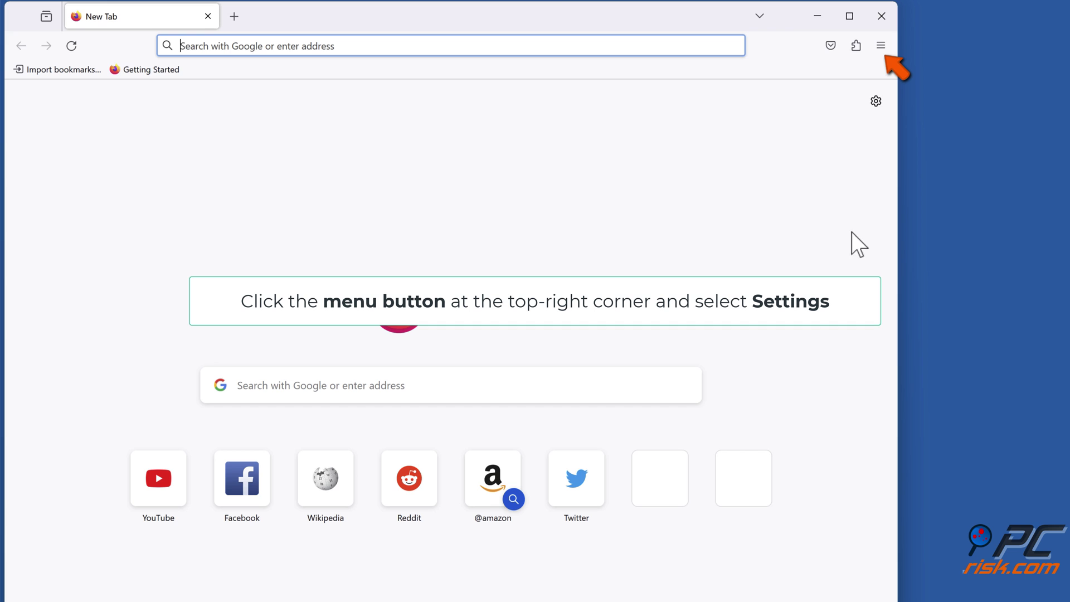
- Show Firefox's Privacy & Security settings at Cookies and Site Data, which reports 5.8 MB
{"action": "left_click", "coordinate": [881, 46]}
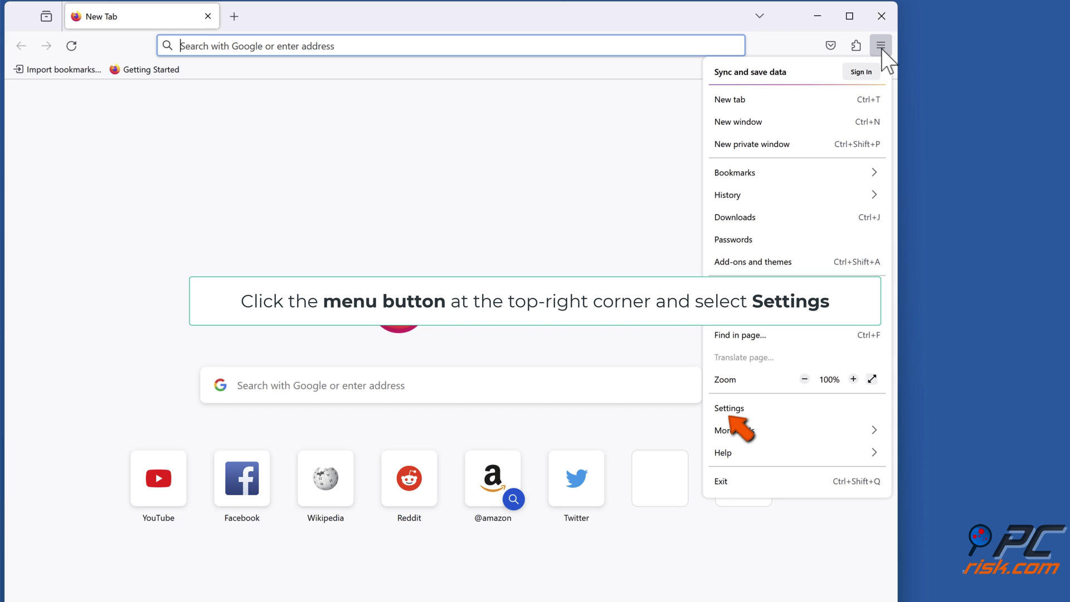
{"action": "left_click", "coordinate": [731, 410]}
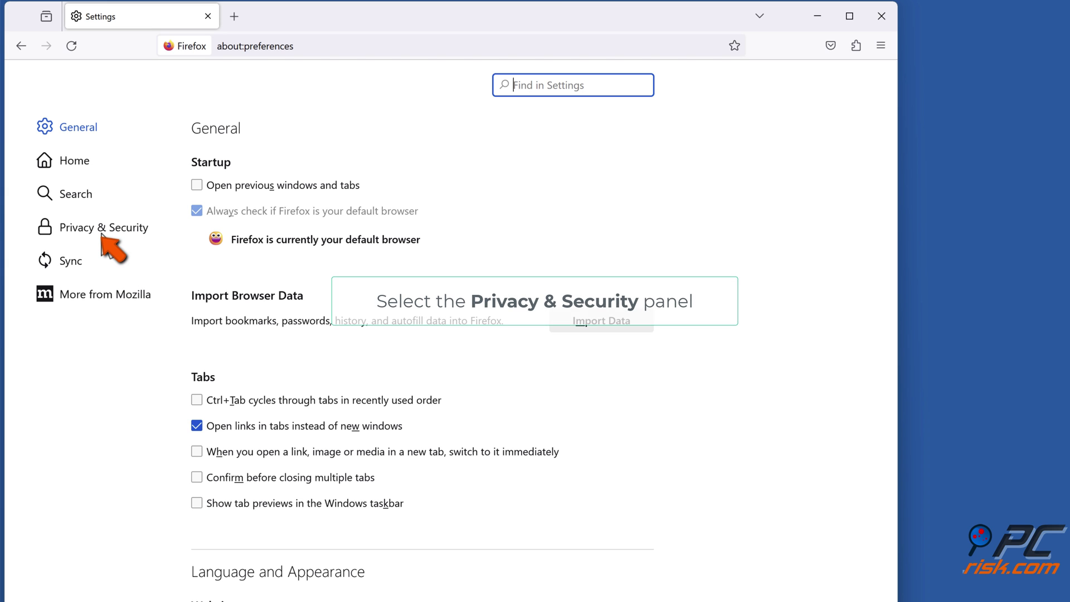
{"action": "left_click", "coordinate": [101, 233]}
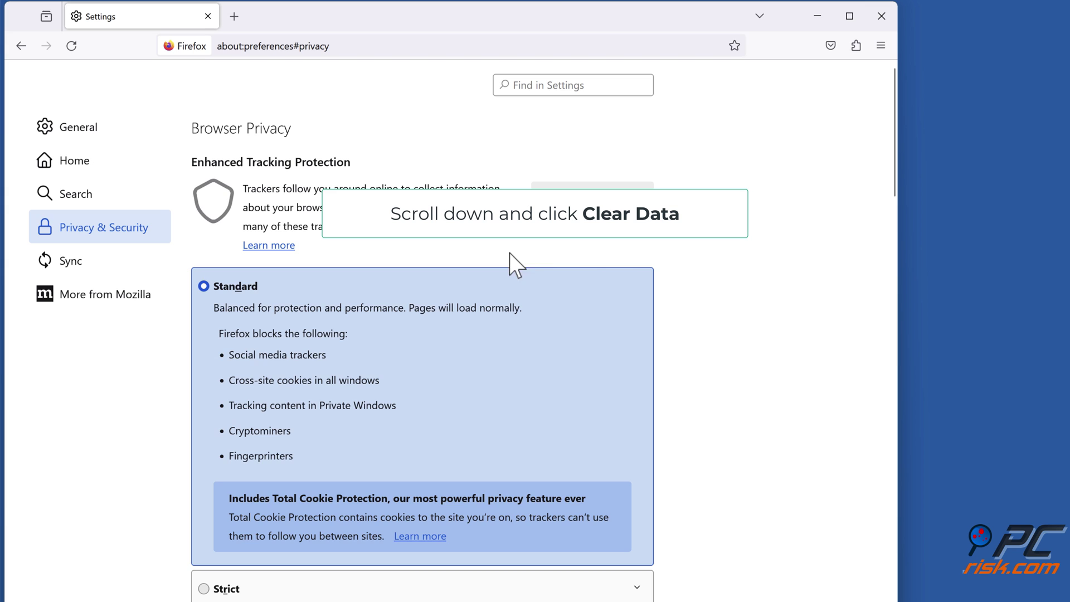
{"action": "scroll", "coordinate": [668, 253], "scroll_direction": "down", "scroll_amount": 8}
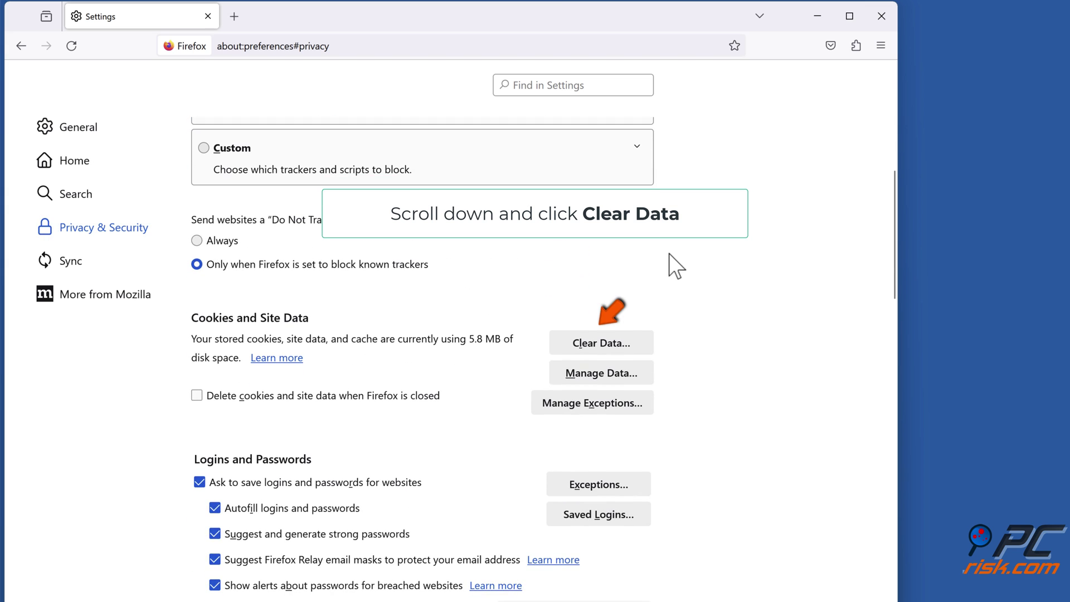
- Clear Firefox's cookies, site data and cached web content, leaving 0 bytes stored
{"action": "left_click", "coordinate": [600, 351]}
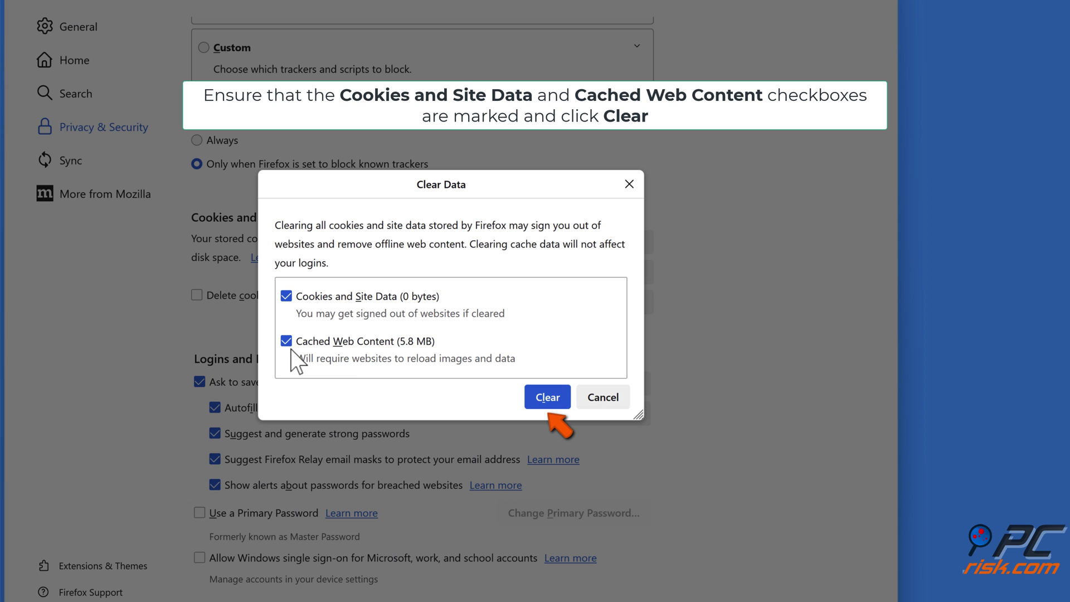
{"action": "left_click", "coordinate": [550, 402]}
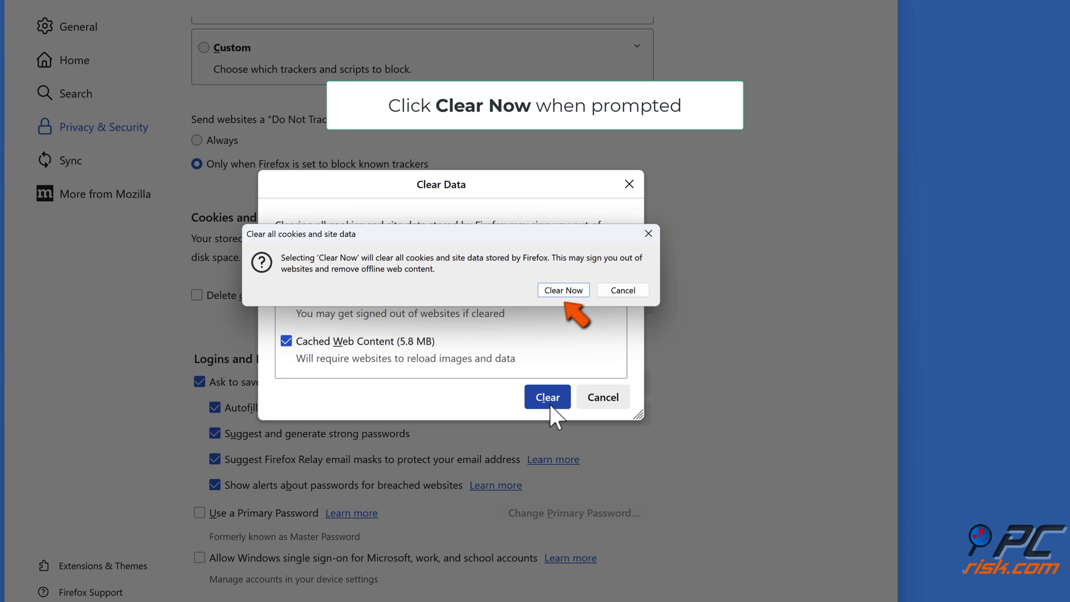
{"action": "left_click", "coordinate": [563, 290]}
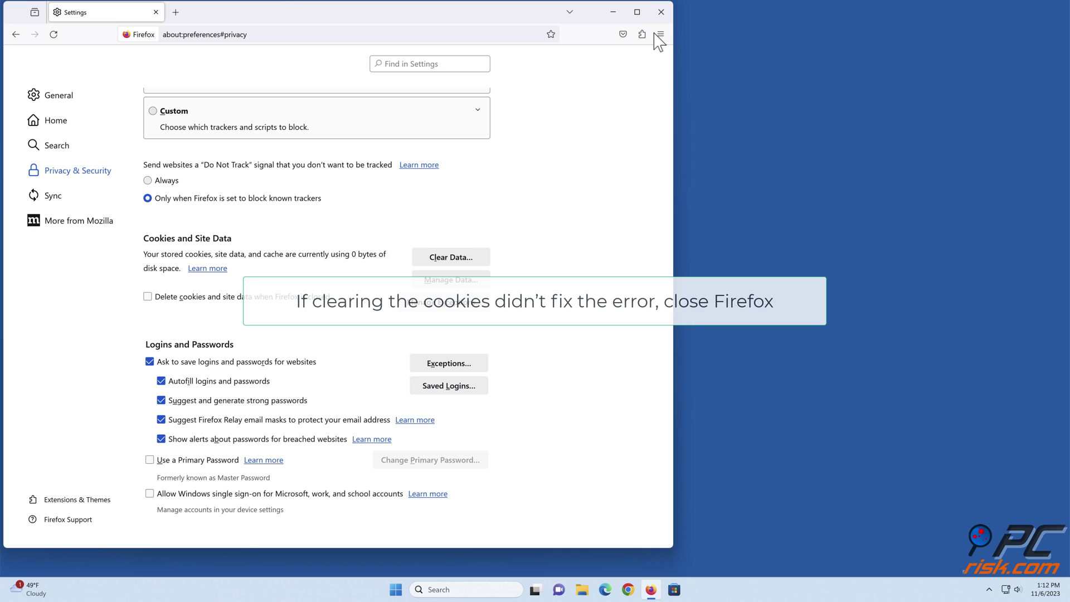
- Close Firefox and enter %appdata%\mozilla\firefox\profiles in File Explorer's address bar
{"action": "left_click", "coordinate": [661, 12]}
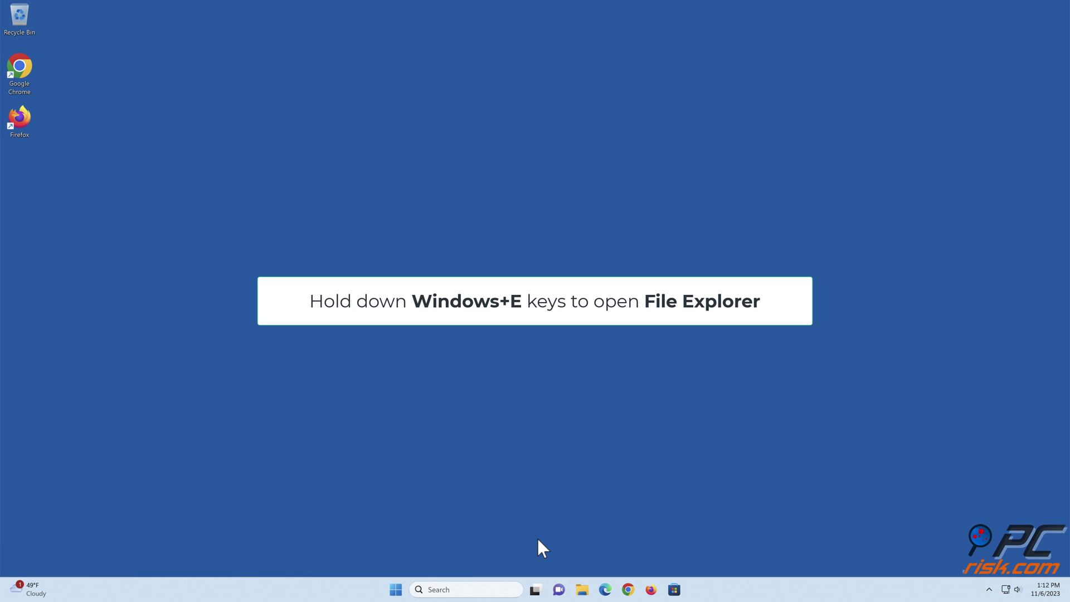
{"action": "key", "text": "super+e"}
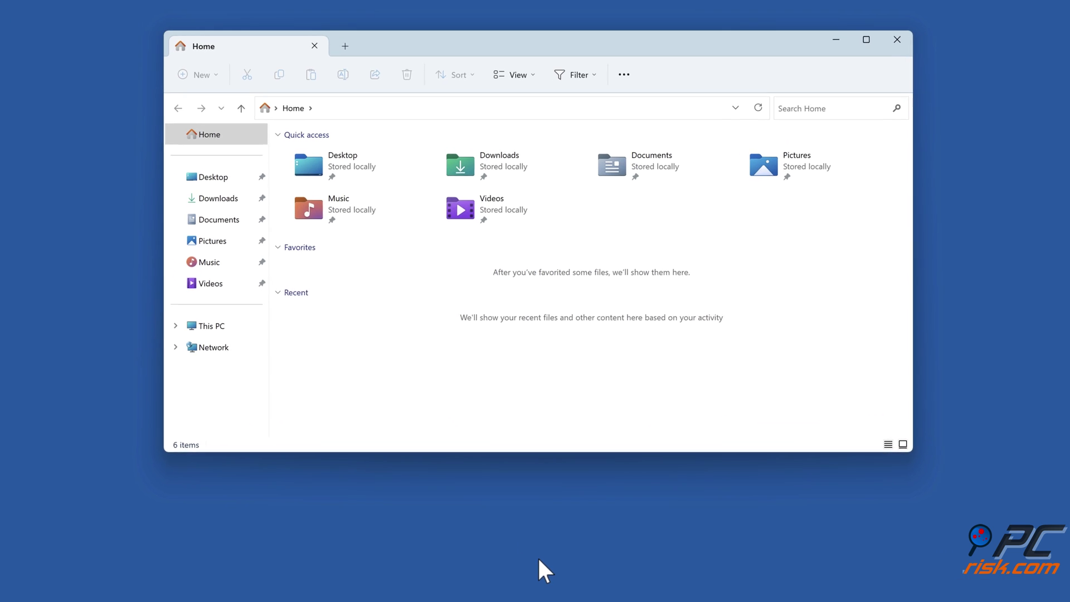
{"action": "left_click", "coordinate": [586, 100]}
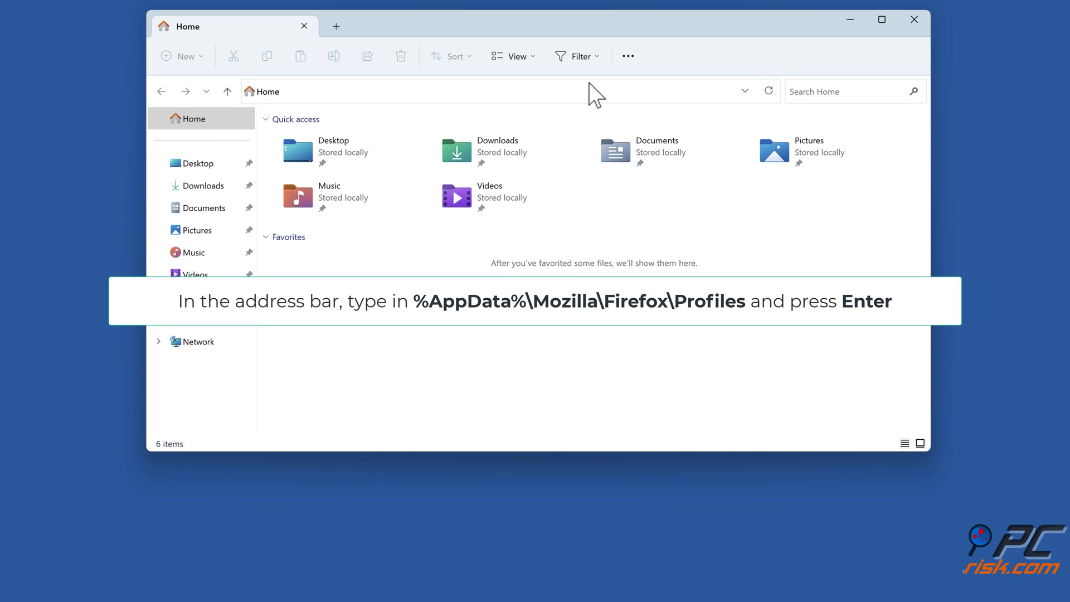
{"action": "left_click", "coordinate": [589, 83]}
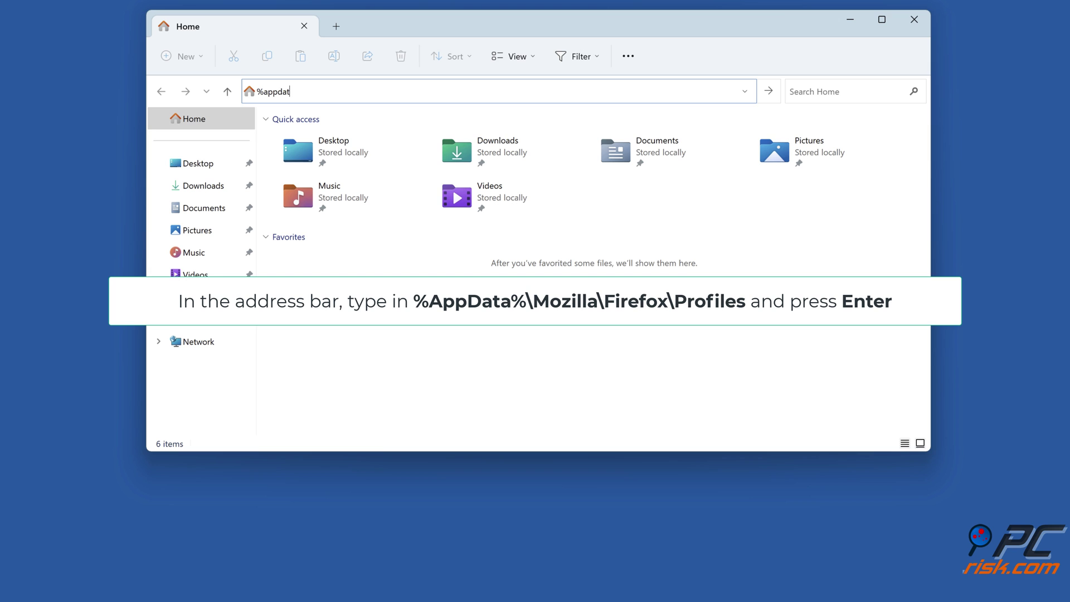
{"action": "type", "text": "%appdata%\\mozill"}
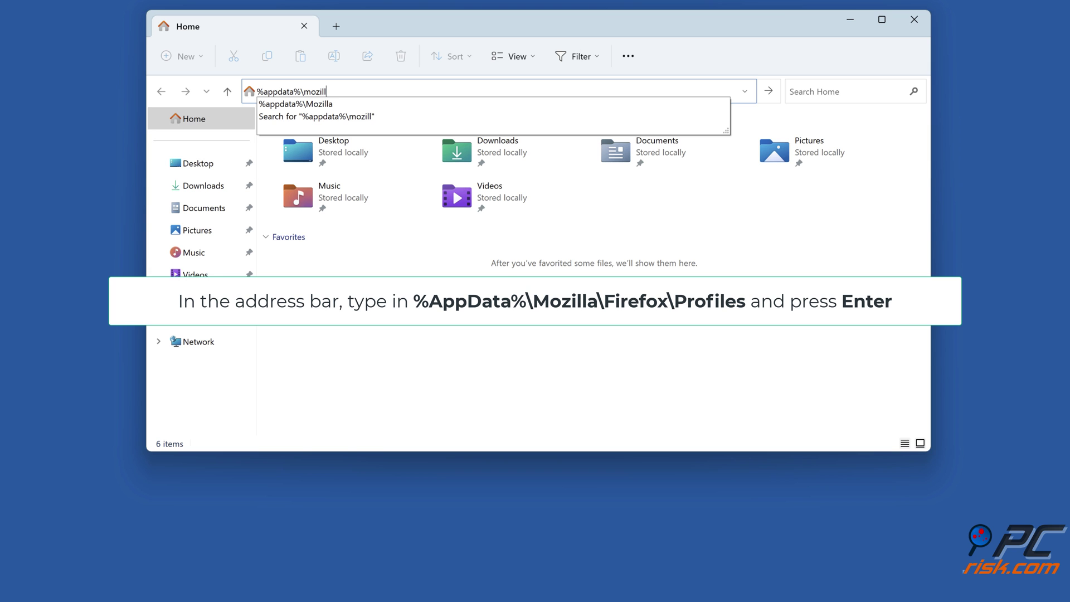
{"action": "type", "text": "a\\firefox\\pro"}
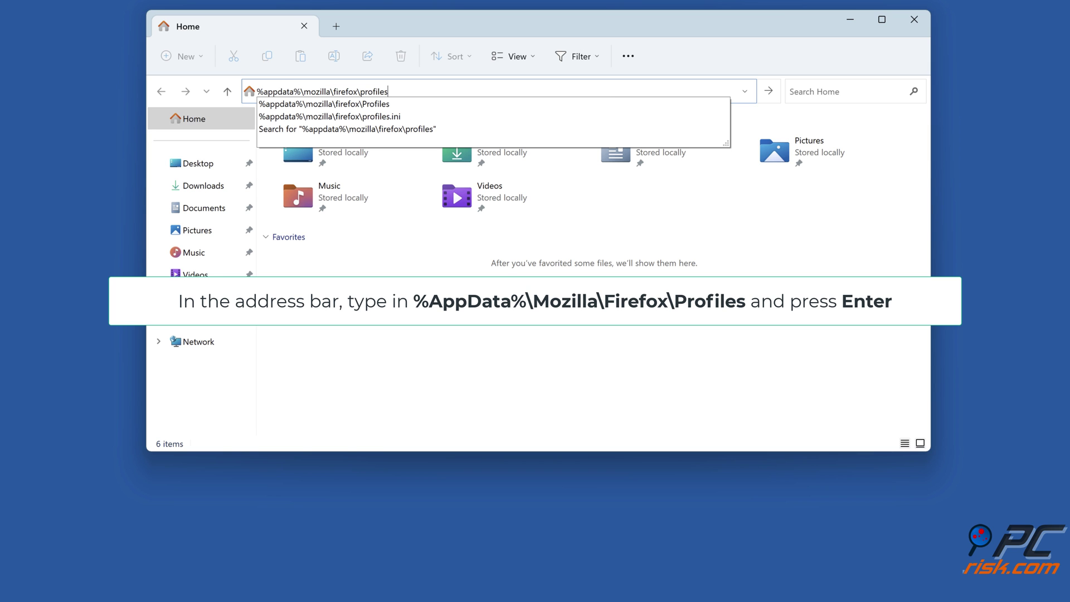
{"action": "type", "text": "files"}
- Go to the Firefox Profiles folder and open the i5e8mpy2.default-release profile
{"action": "key", "text": "Return"}
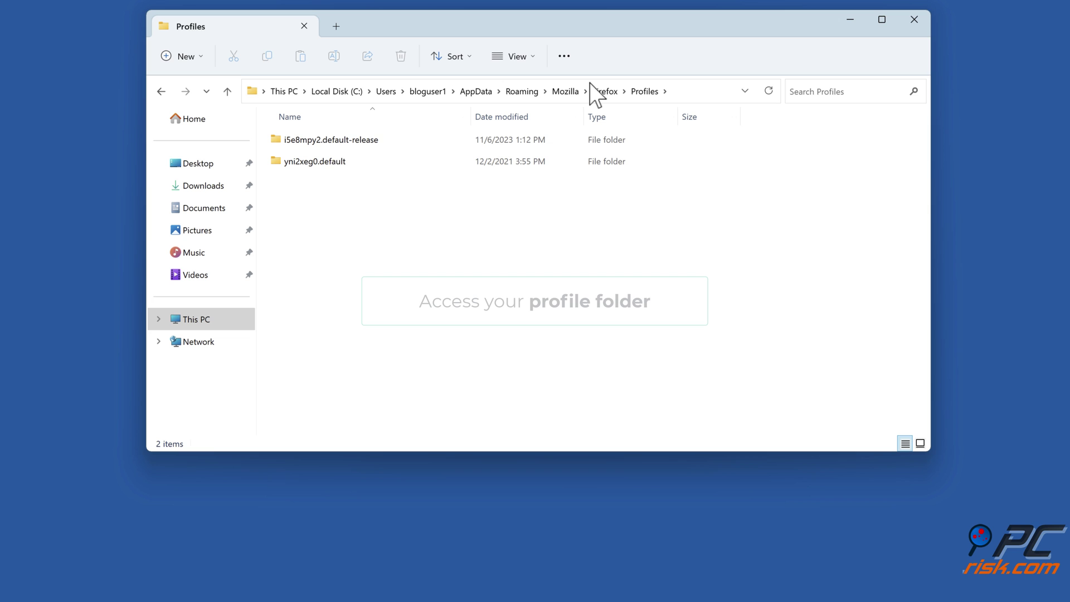
{"action": "left_click", "coordinate": [342, 166]}
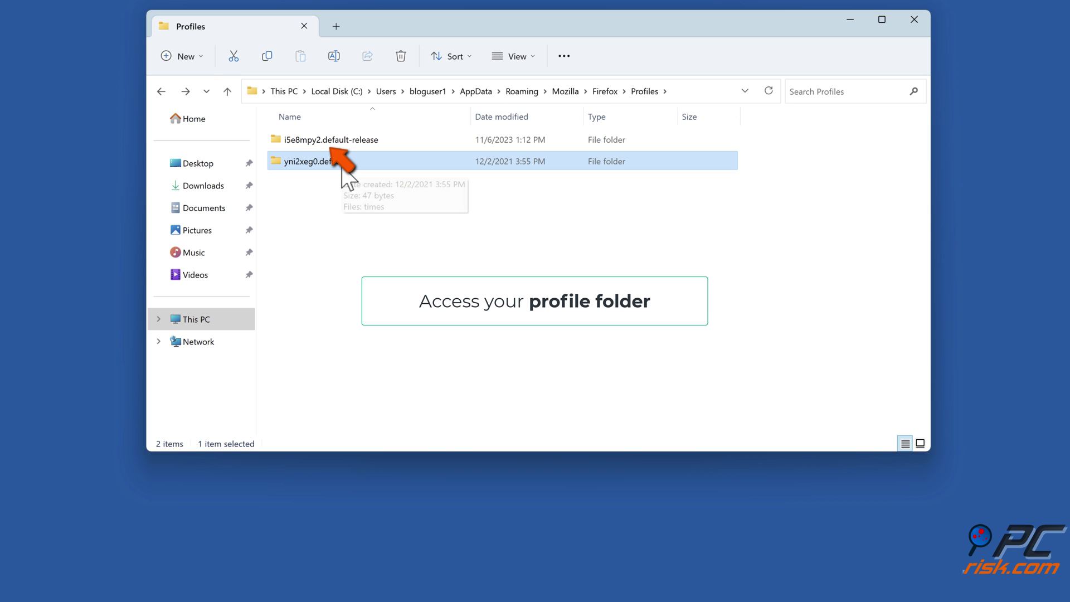
{"action": "left_click", "coordinate": [337, 141]}
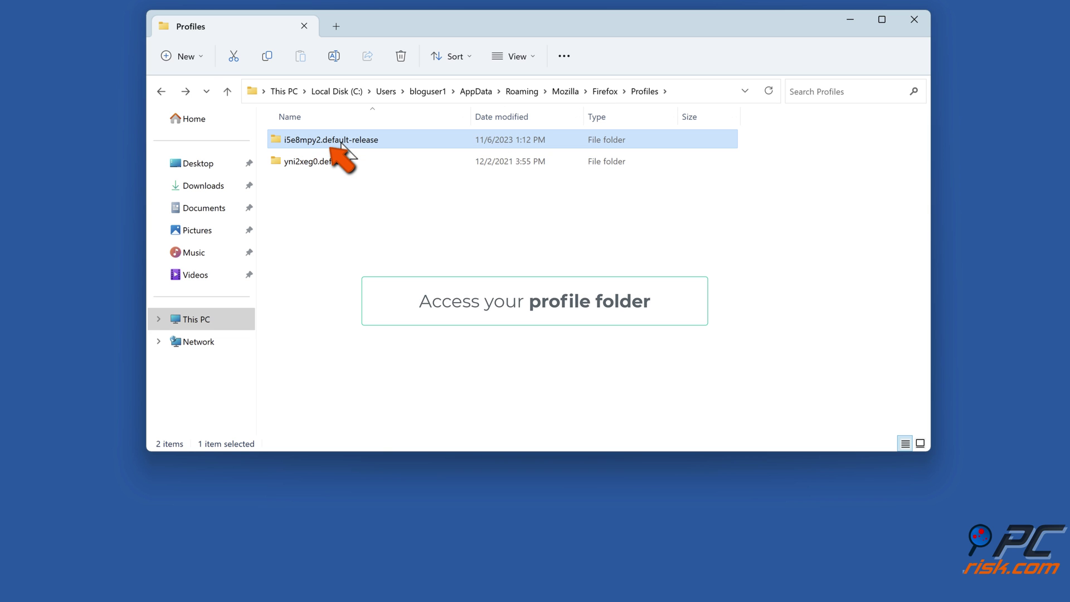
{"action": "double_click", "coordinate": [339, 141]}
{"action": "scroll", "coordinate": [341, 142], "scroll_direction": "down", "scroll_amount": 4}
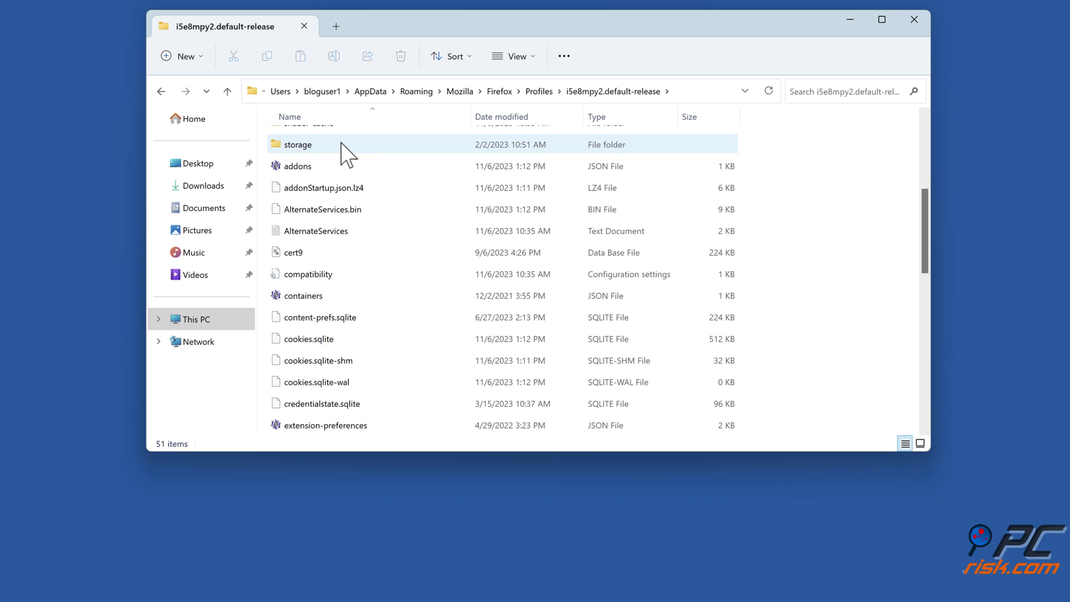
{"action": "scroll", "coordinate": [341, 143], "scroll_direction": "down", "scroll_amount": 1}
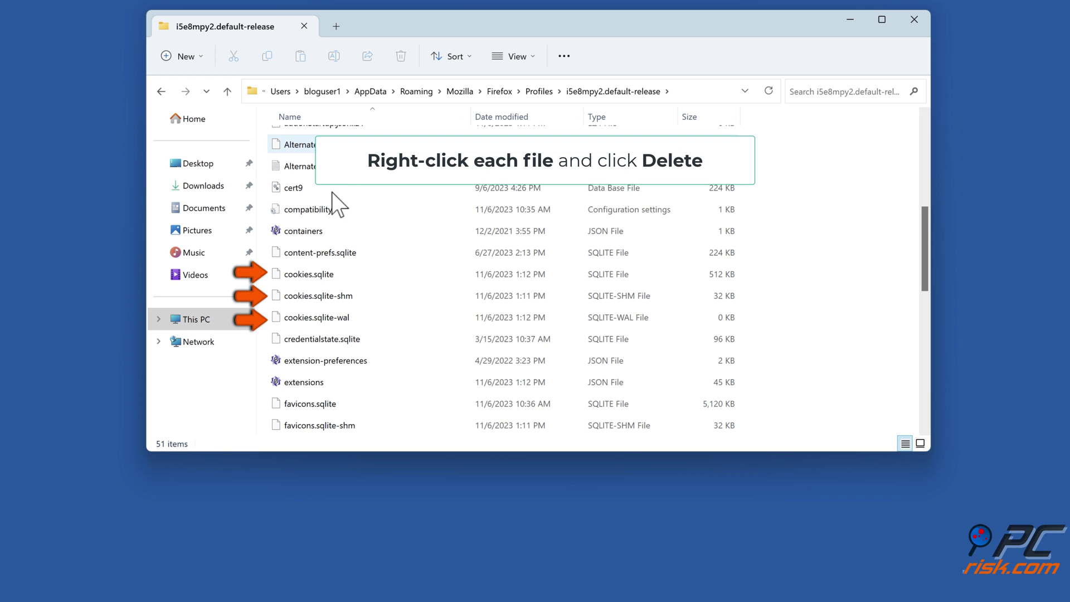
- Delete the three cookies.sqlite files and close File Explorer
{"action": "left_click", "coordinate": [329, 316]}
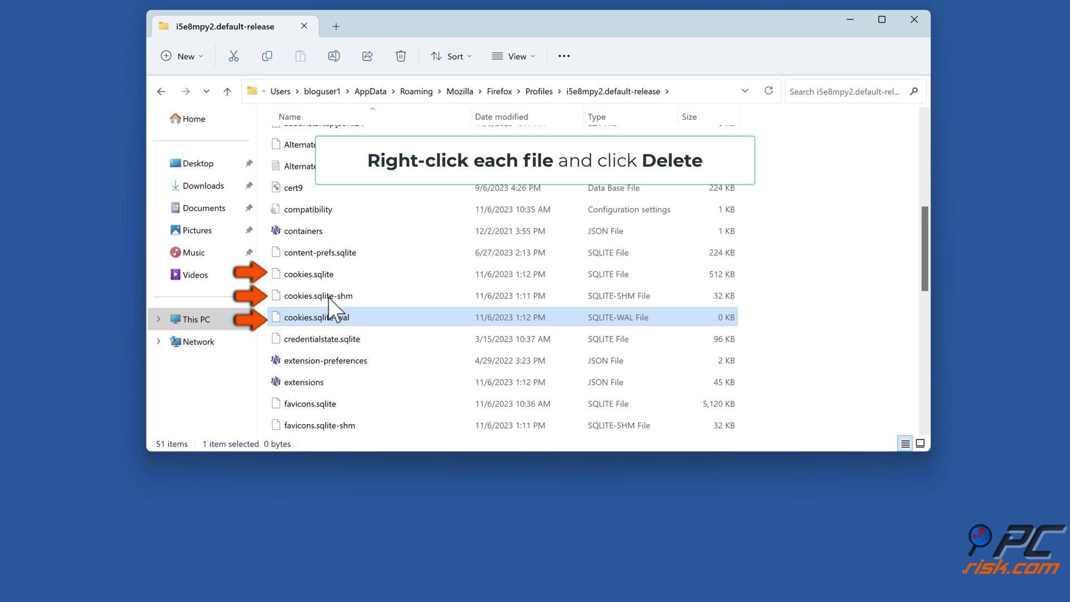
{"action": "left_click", "coordinate": [329, 275], "text": "shift"}
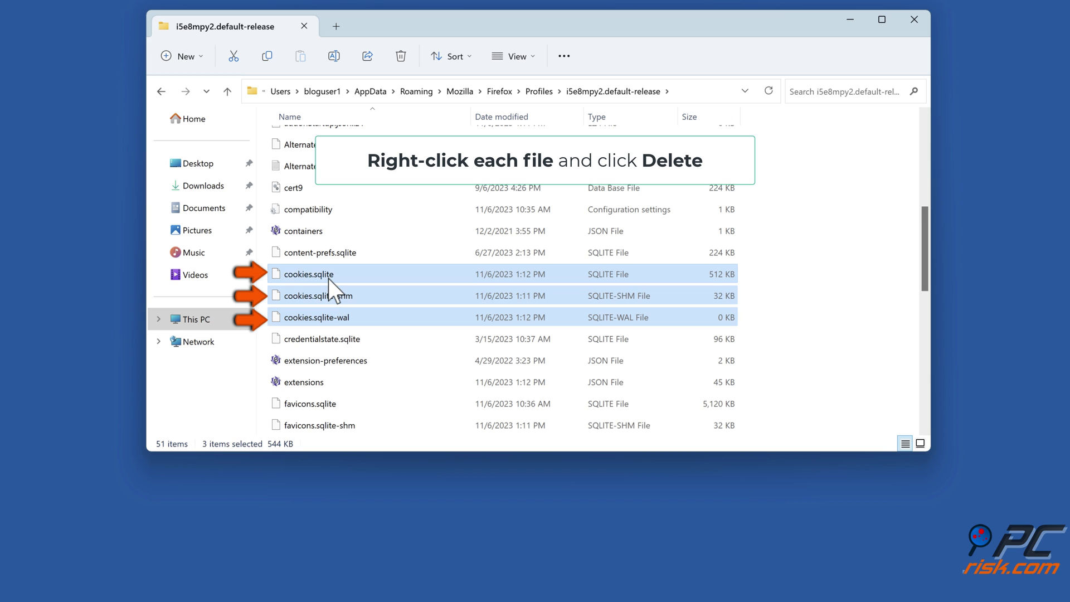
{"action": "right_click", "coordinate": [387, 273]}
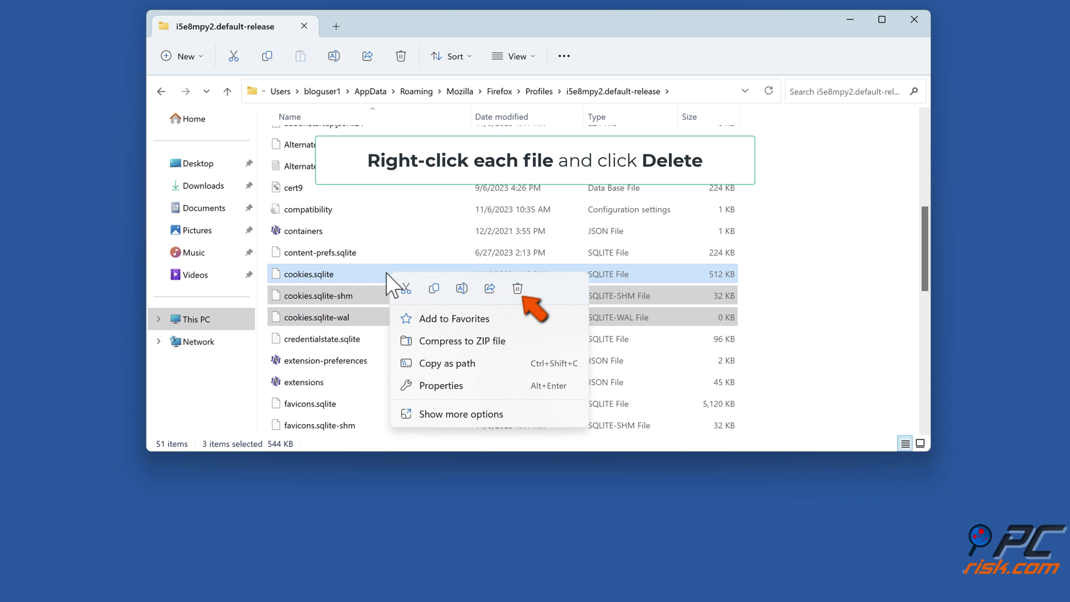
{"action": "left_click", "coordinate": [518, 289]}
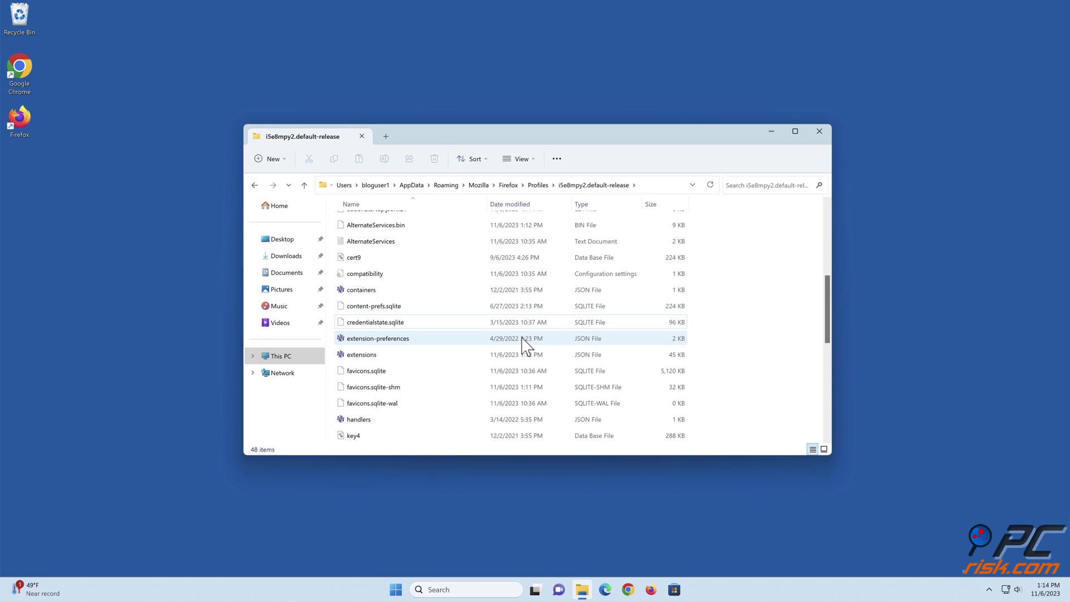
{"action": "left_click", "coordinate": [819, 136]}
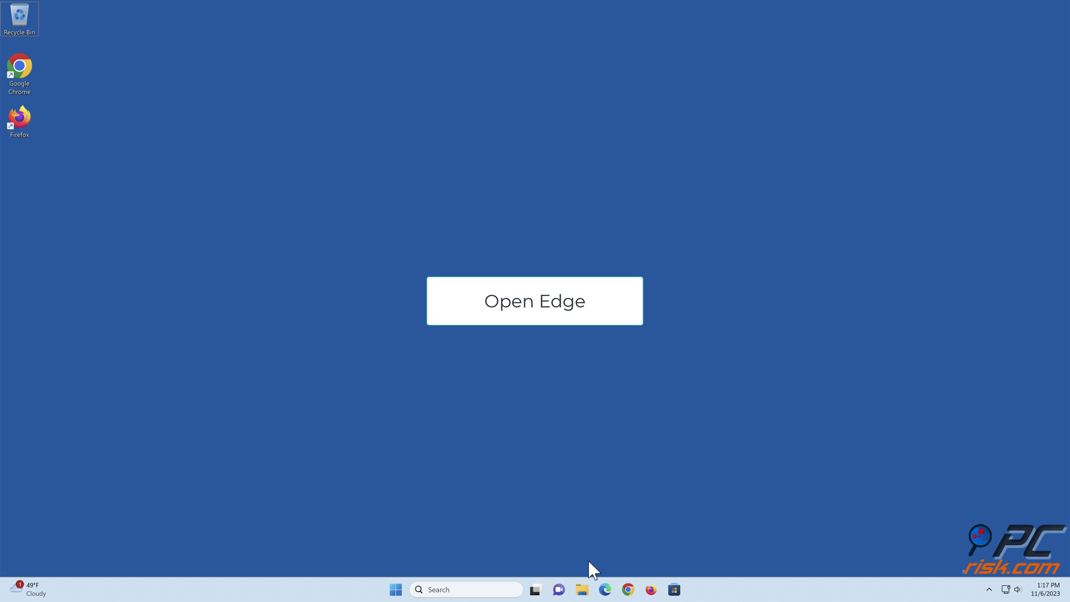
- Launch Microsoft Edge and open its Settings on the profiles page
{"action": "left_click", "coordinate": [605, 590]}
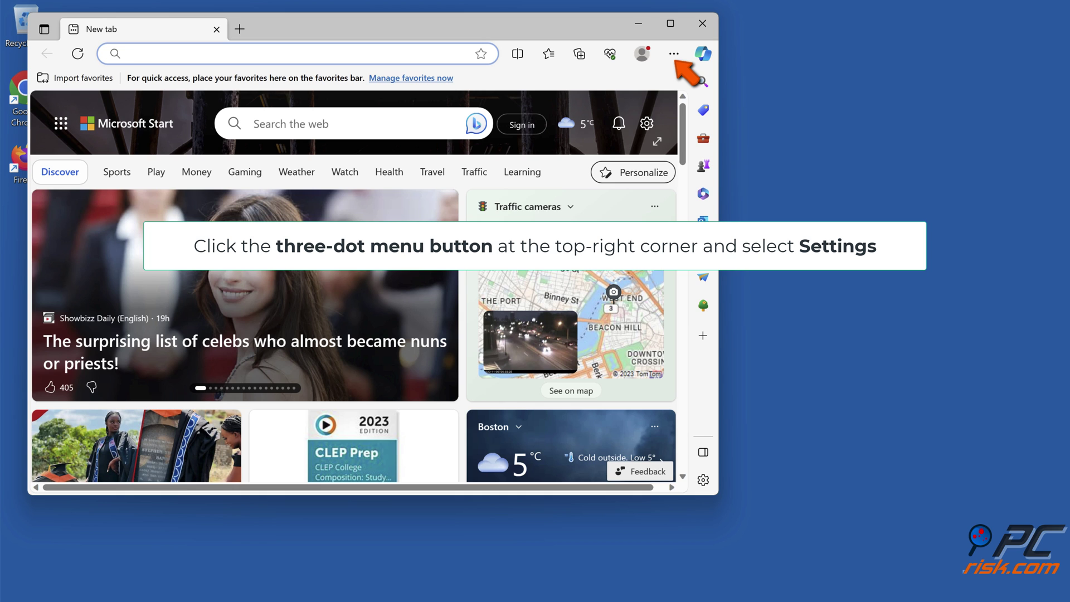
{"action": "left_click", "coordinate": [673, 54]}
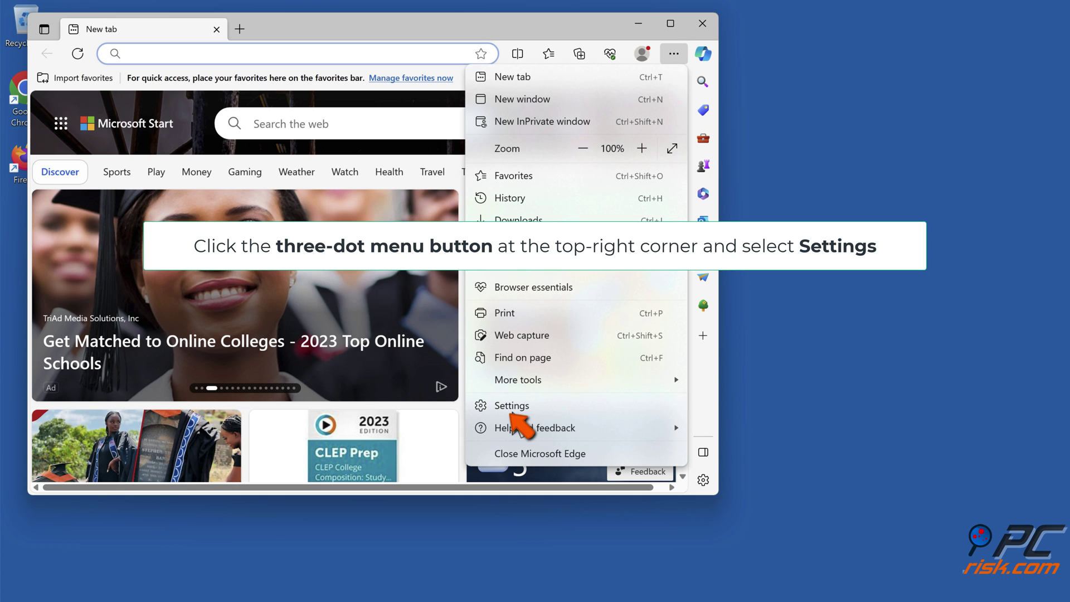
{"action": "left_click", "coordinate": [513, 411]}
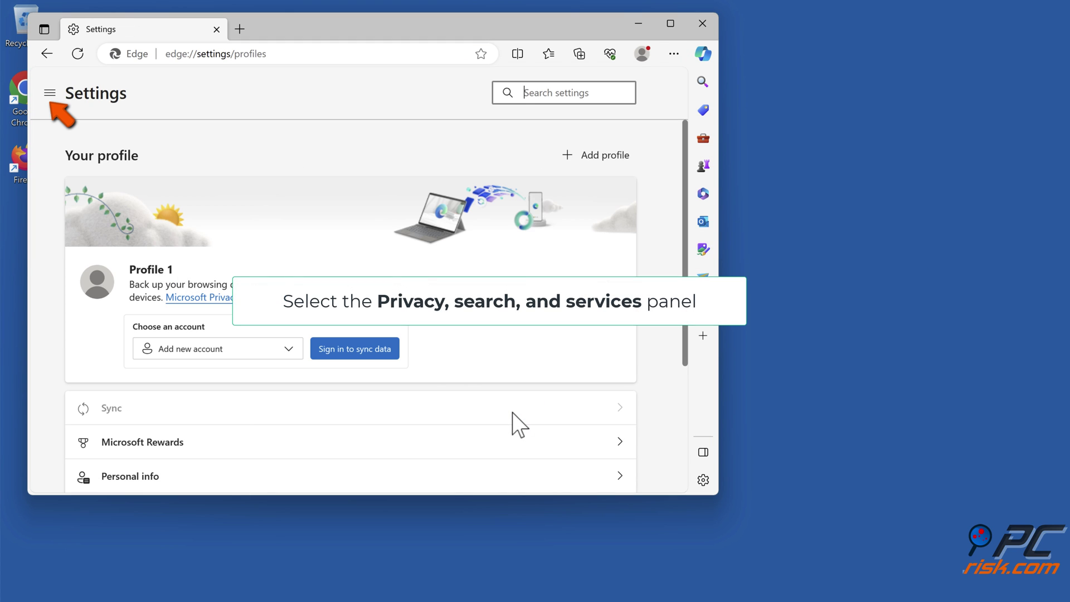
- Clear Edge's All time history, downloads, cookies and cache via Privacy, search, and services, then close Edge
{"action": "left_click", "coordinate": [51, 94]}
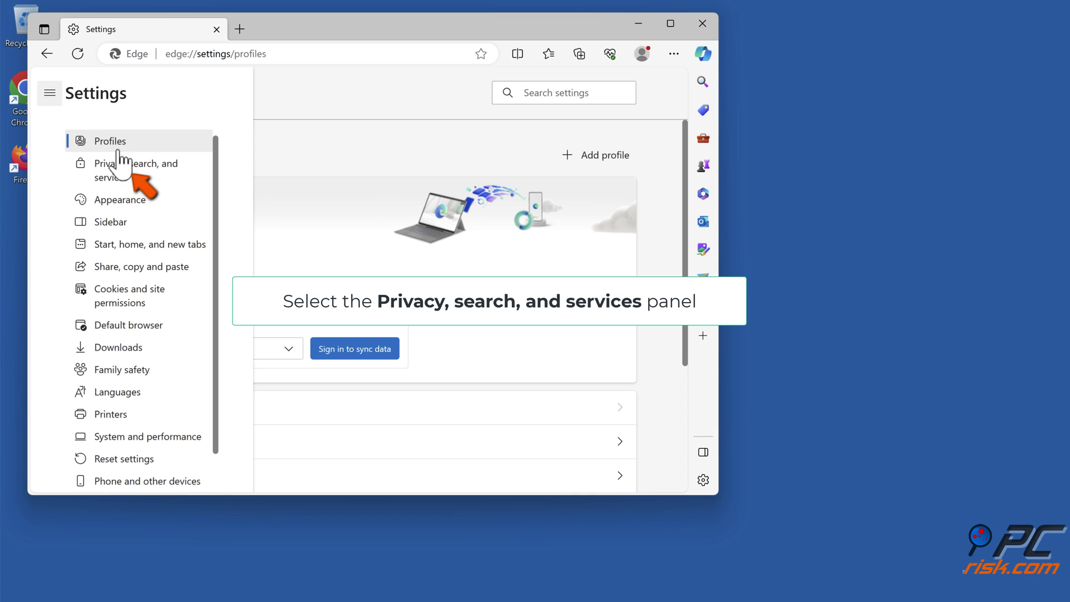
{"action": "left_click", "coordinate": [139, 180]}
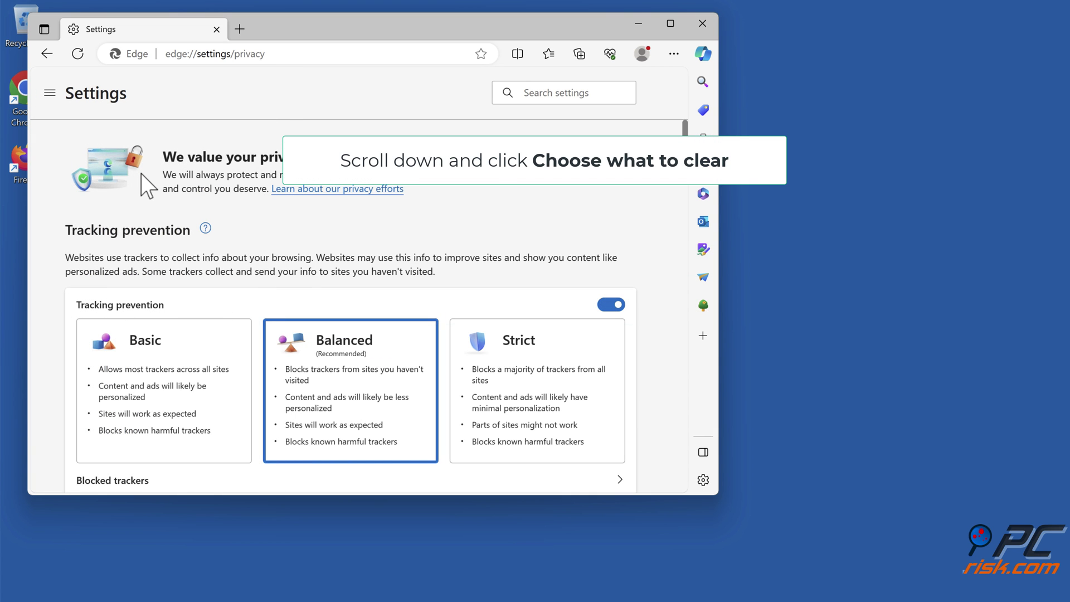
{"action": "scroll", "coordinate": [510, 181], "scroll_direction": "down", "scroll_amount": 8}
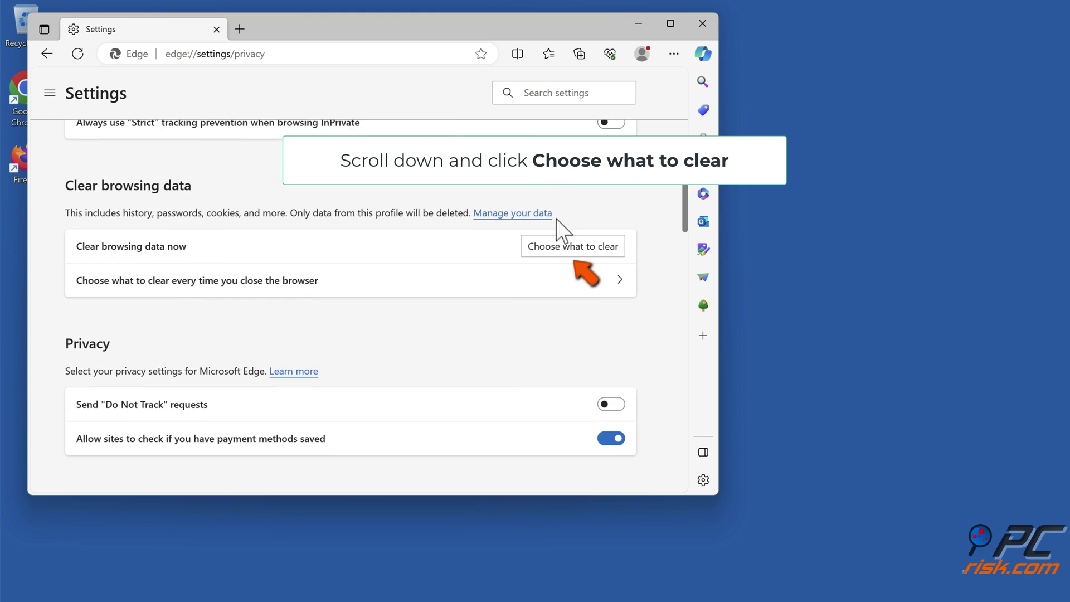
{"action": "left_click", "coordinate": [573, 247]}
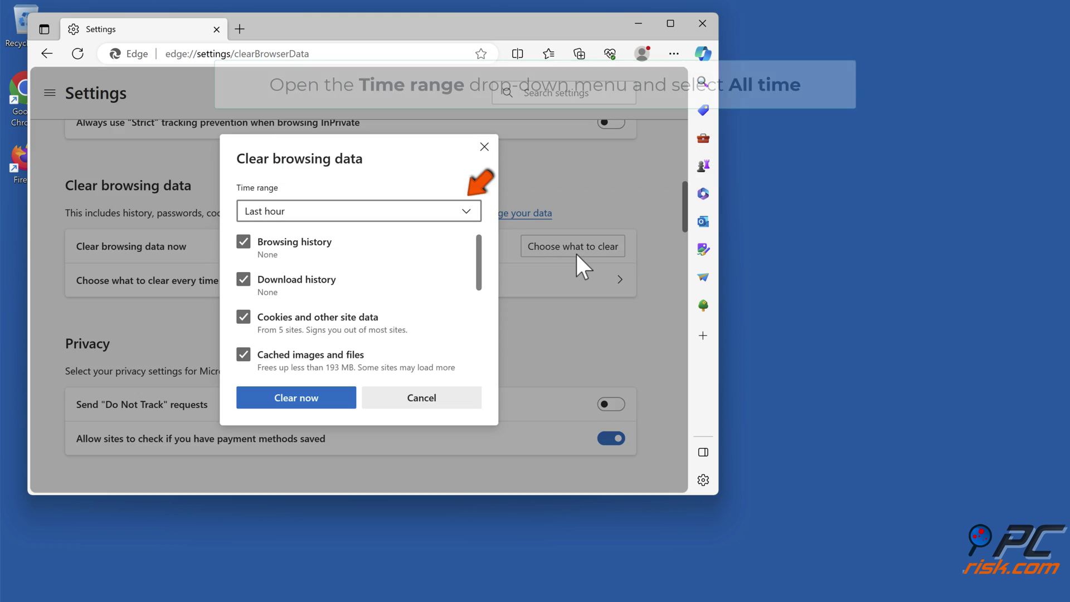
{"action": "left_click", "coordinate": [471, 222]}
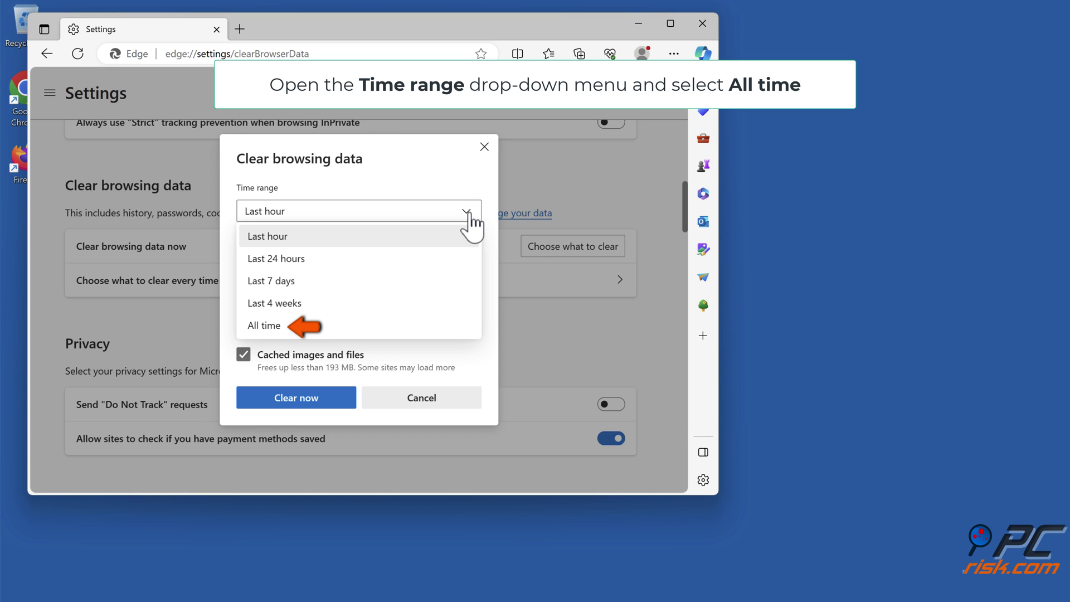
{"action": "left_click", "coordinate": [286, 331]}
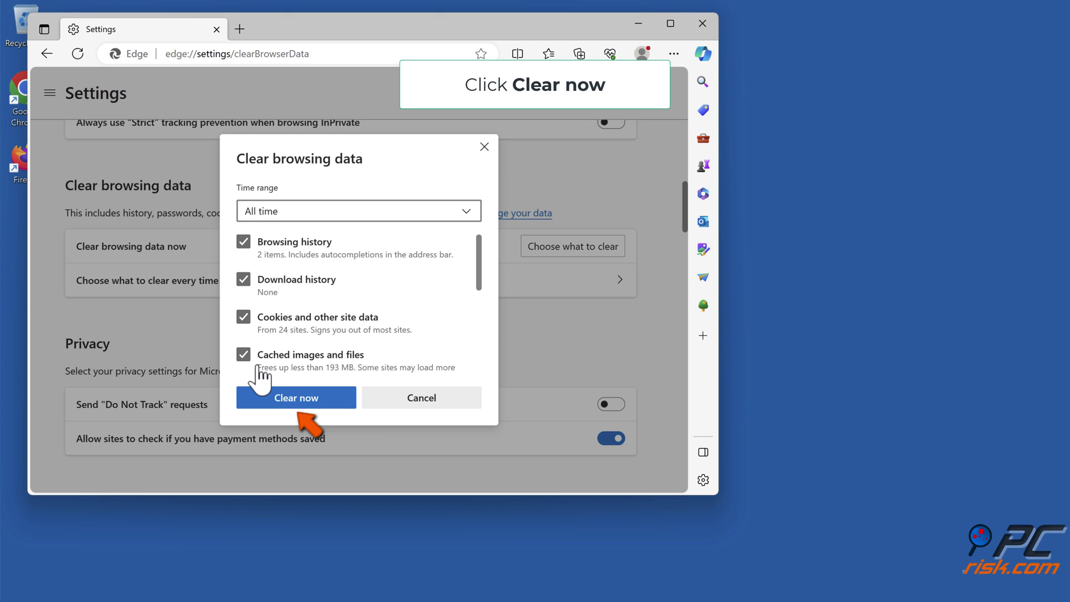
{"action": "left_click", "coordinate": [297, 399]}
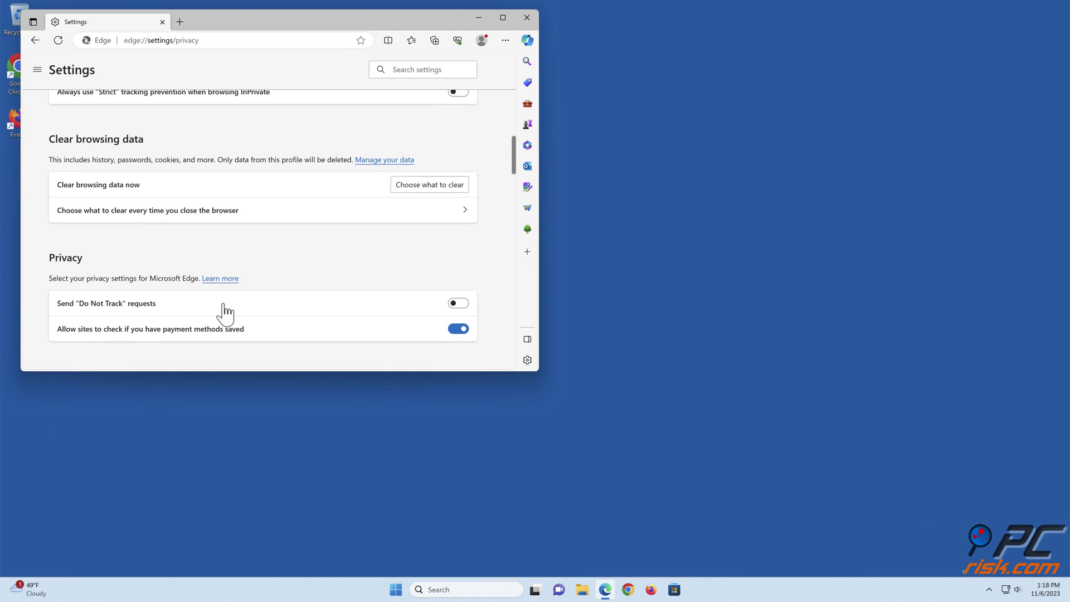
{"action": "left_click", "coordinate": [527, 17]}
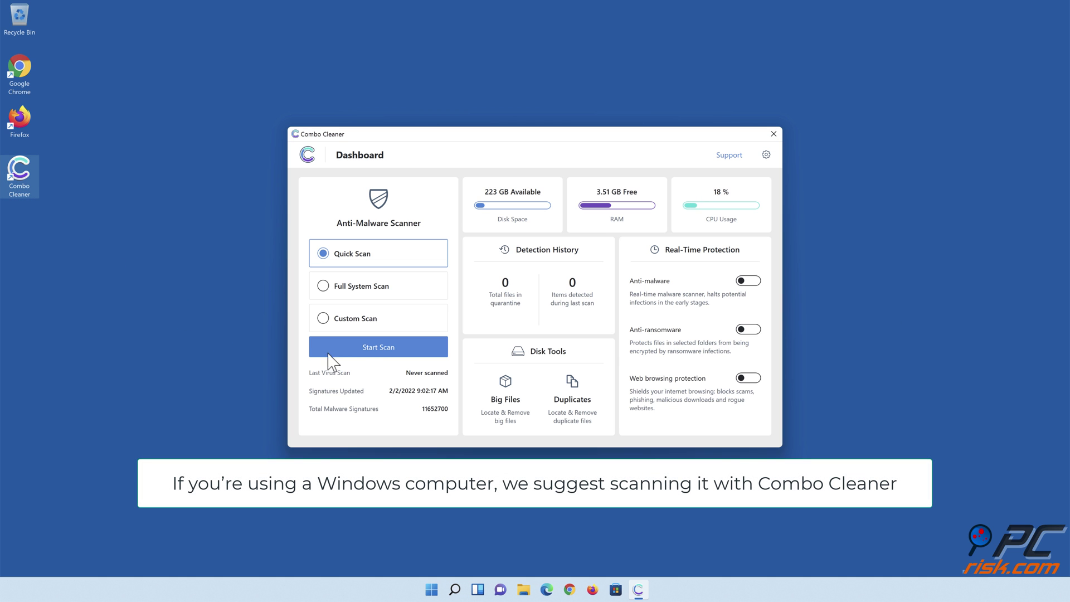
- Run a Combo Cleaner quick scan and move the 323 detected items to quarantine
{"action": "left_click", "coordinate": [379, 351]}
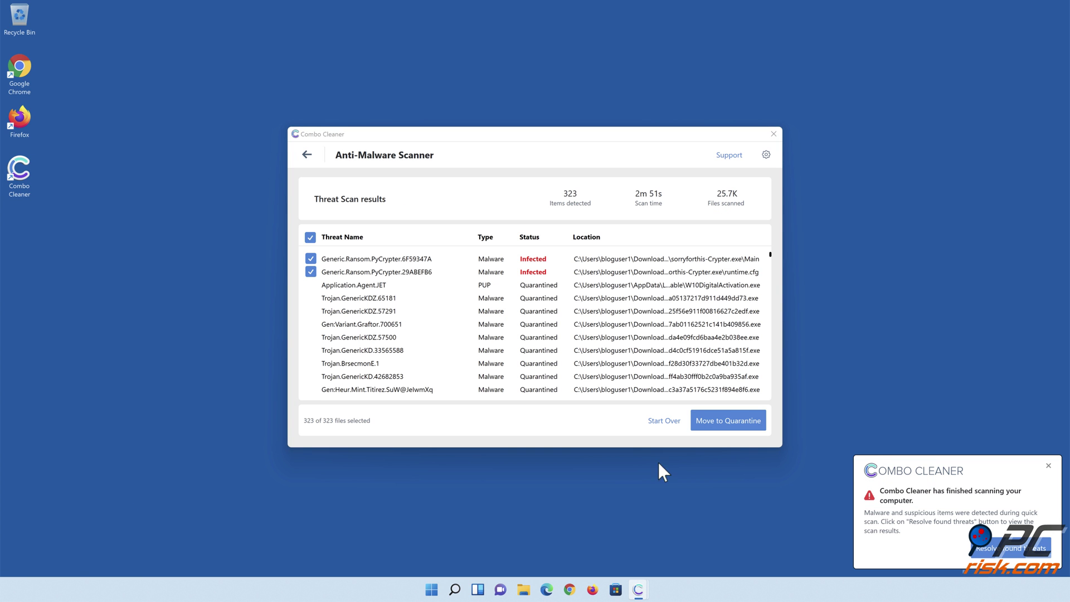
{"action": "left_click", "coordinate": [724, 428]}
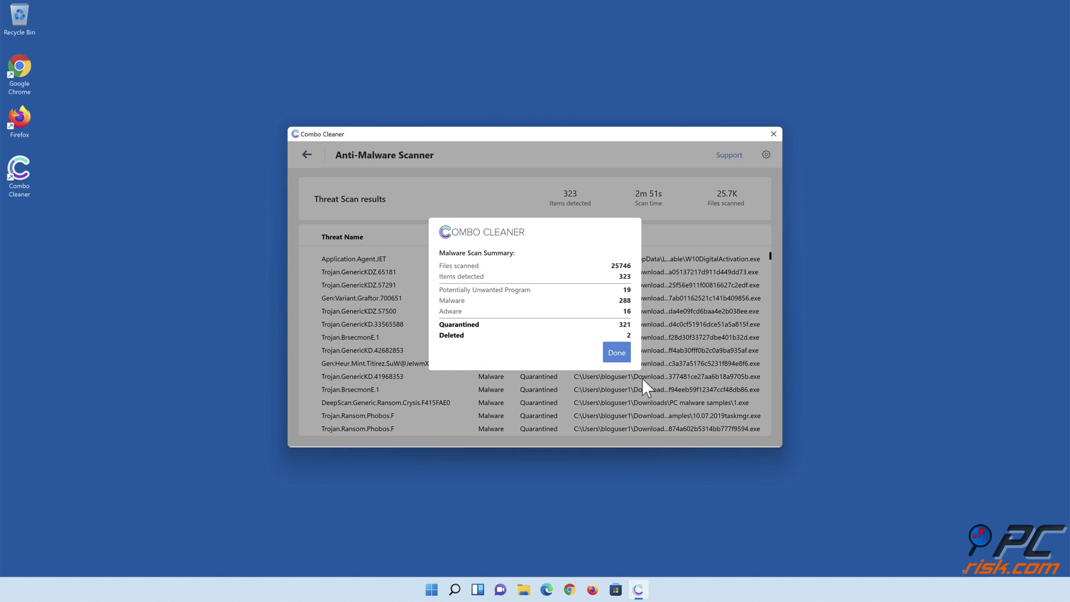
{"action": "left_click", "coordinate": [616, 357]}
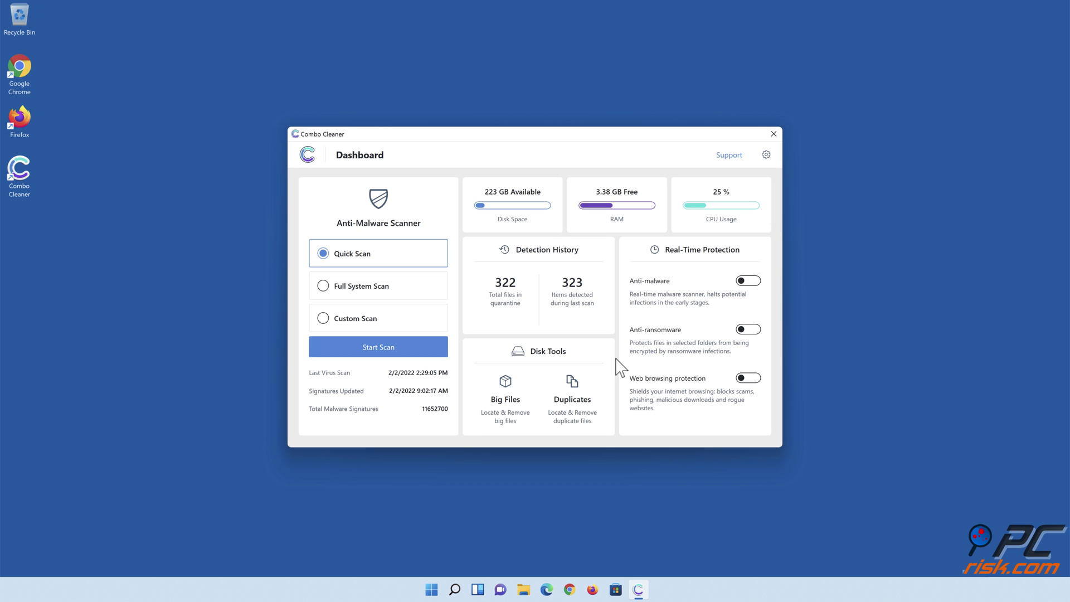
- Enable anti-malware and anti-ransomware protection, adding Libraries > Documents as a protected folder
{"action": "left_click", "coordinate": [748, 283]}
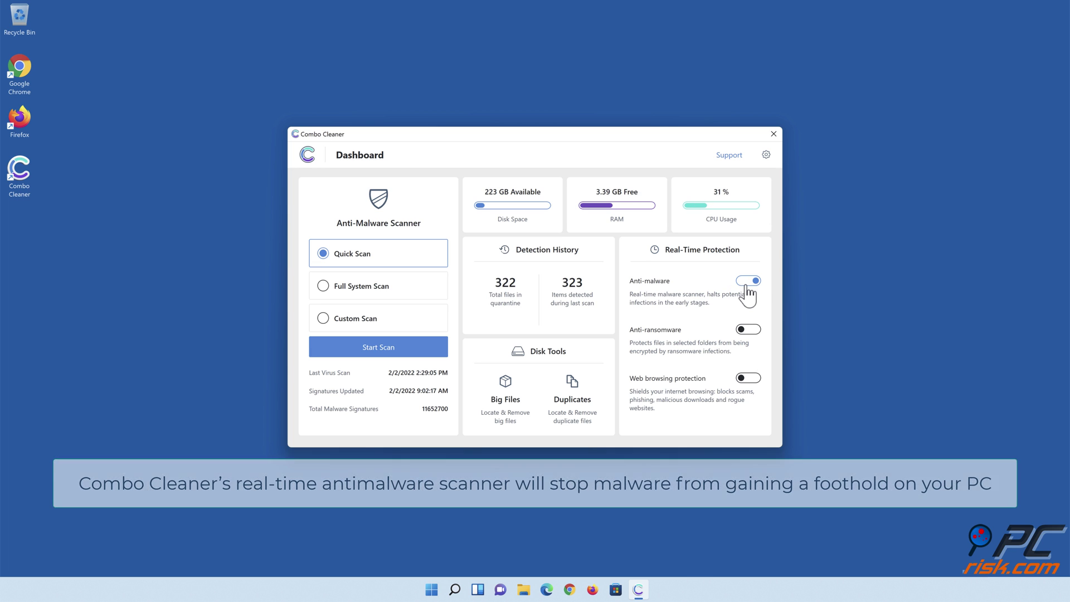
{"action": "left_click", "coordinate": [749, 330]}
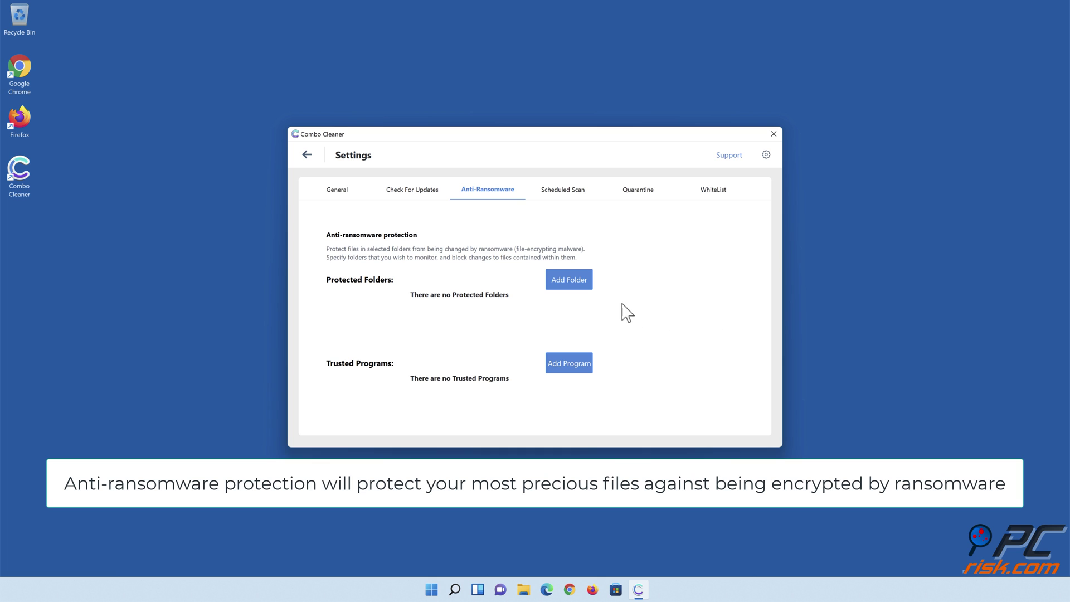
{"action": "left_click", "coordinate": [570, 283]}
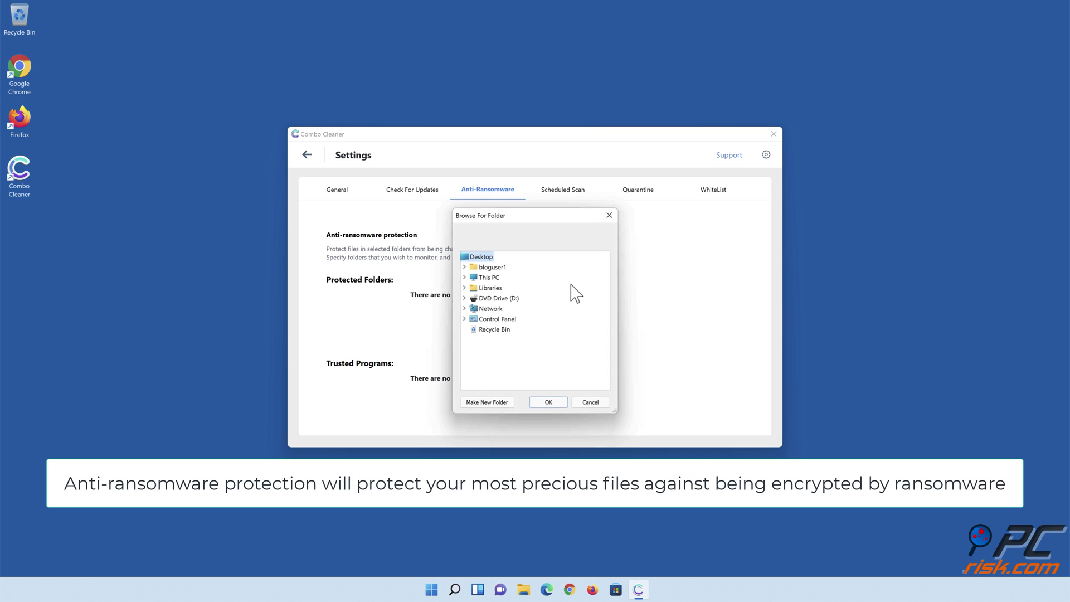
{"action": "left_click", "coordinate": [465, 287]}
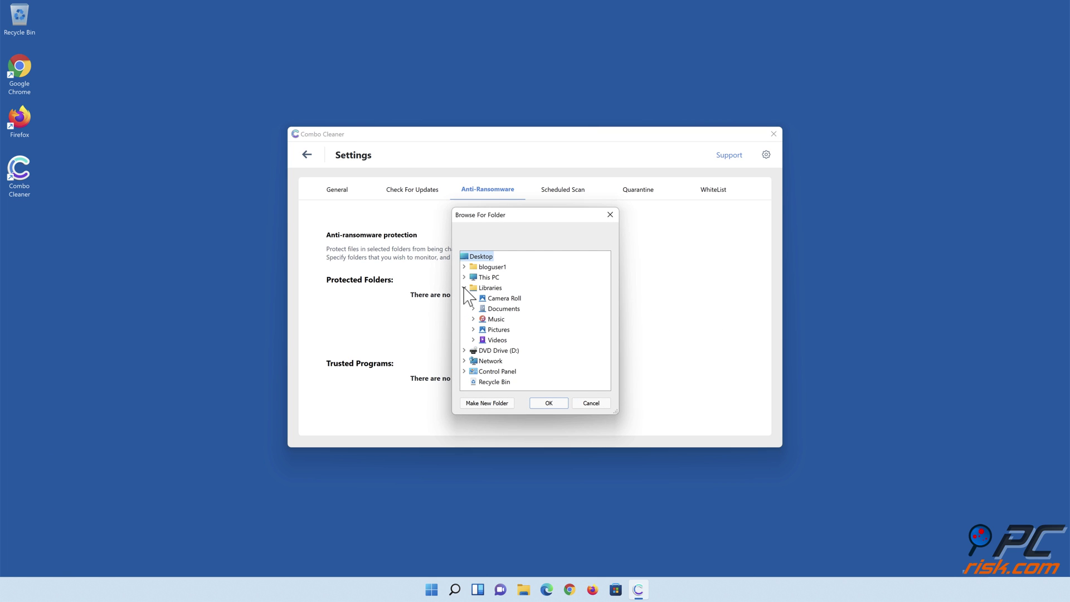
{"action": "left_click", "coordinate": [474, 308]}
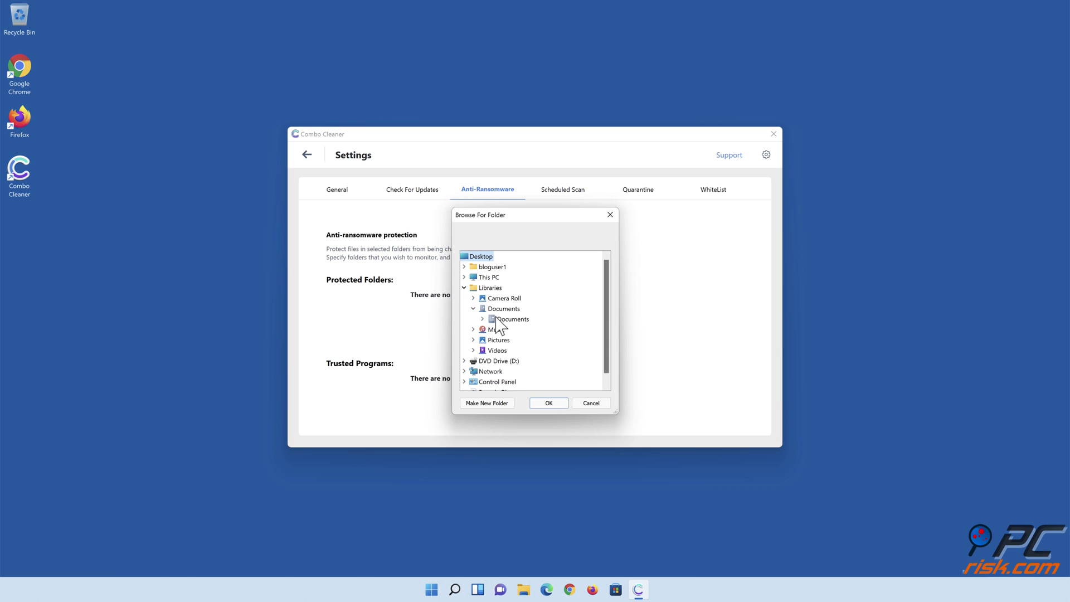
{"action": "left_click", "coordinate": [505, 321]}
{"action": "left_click", "coordinate": [548, 403]}
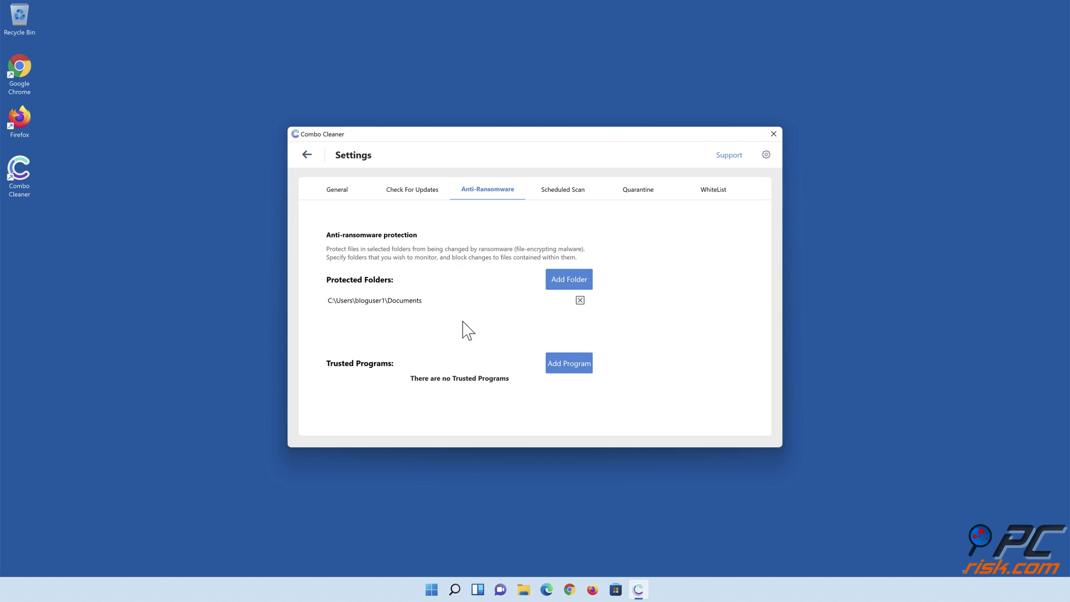
- Return to the Combo Cleaner dashboard and switch on Web browsing protection
{"action": "left_click", "coordinate": [307, 155]}
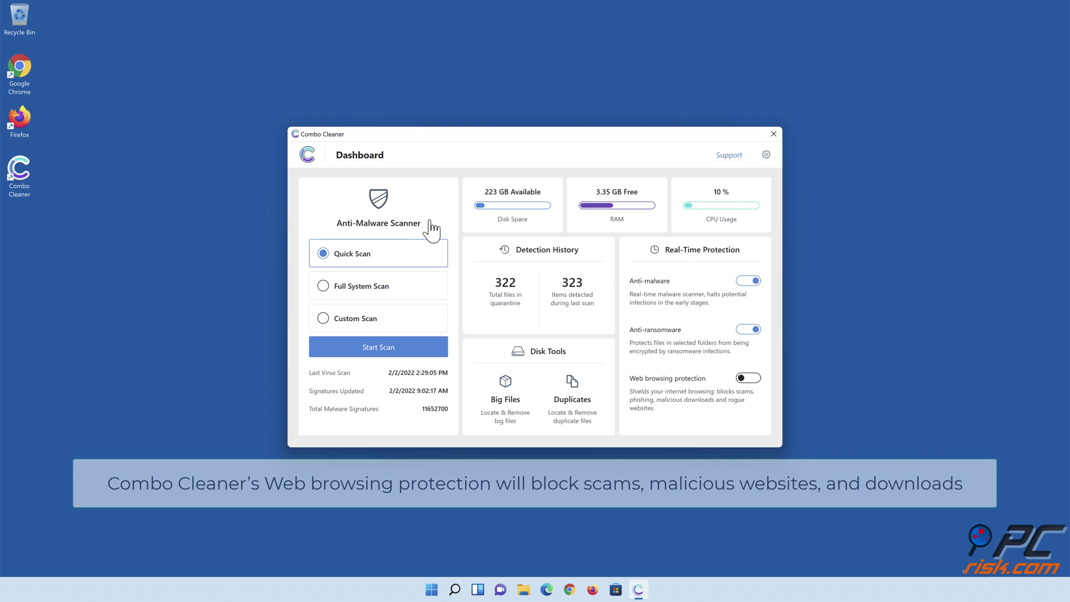
{"action": "left_click", "coordinate": [749, 382]}
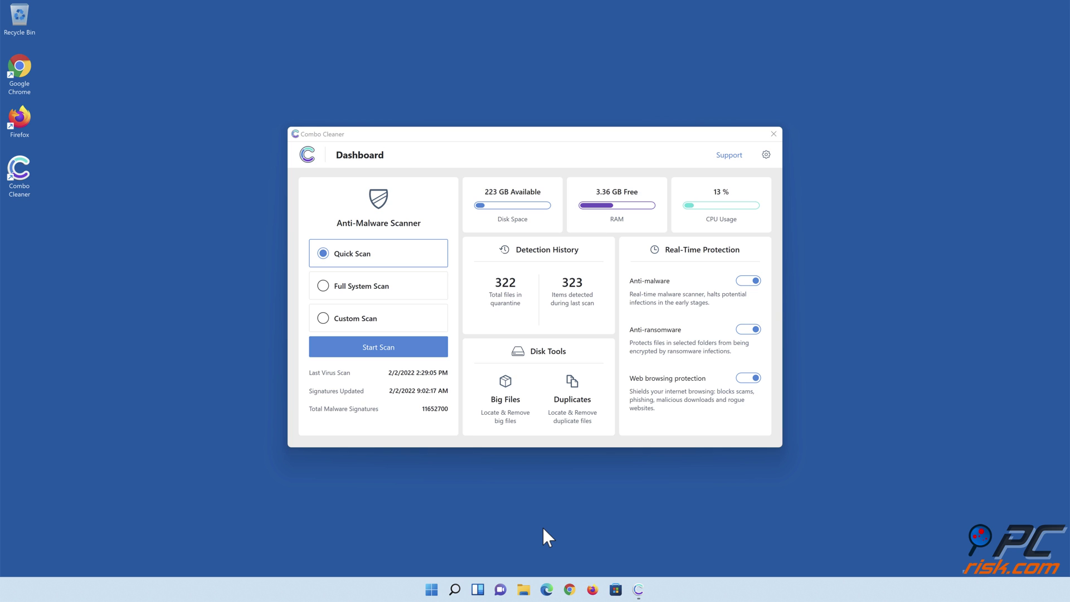
{"action": "left_click", "coordinate": [774, 134]}
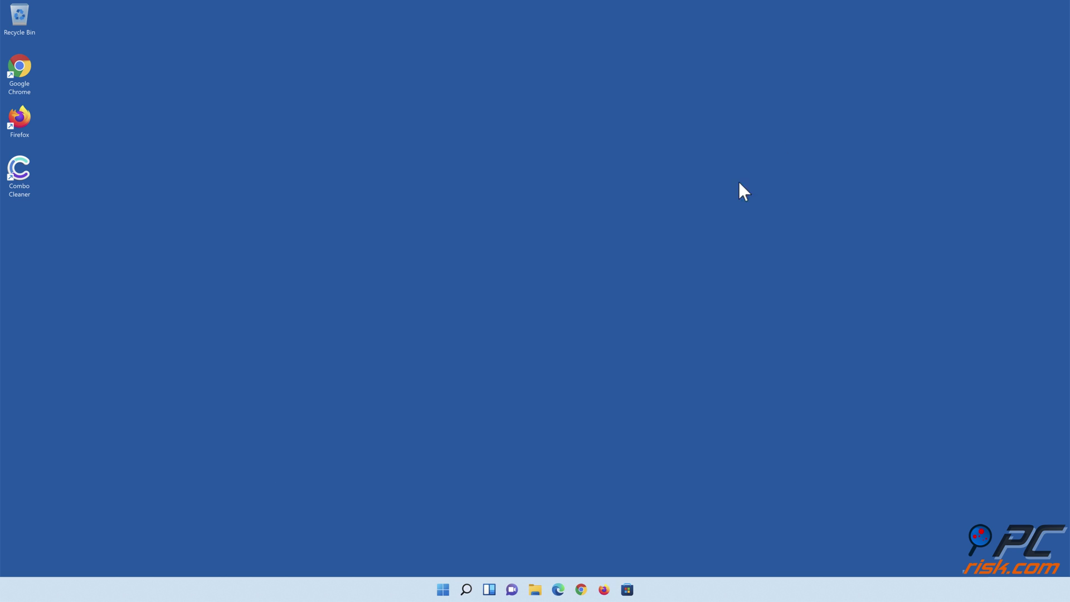